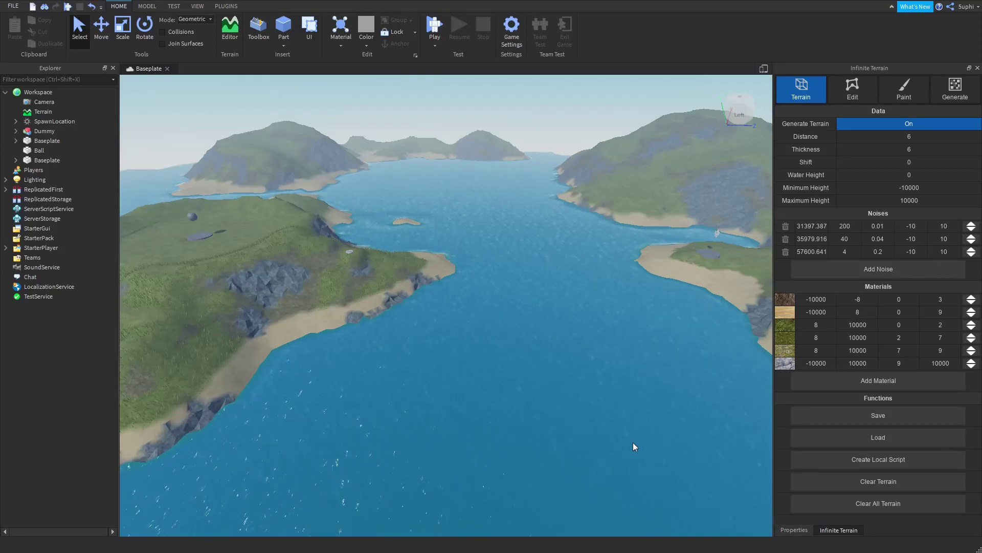
# Select the Ball above the baseplate and inspect its Anchored property.
pyautogui.click(957, 91)
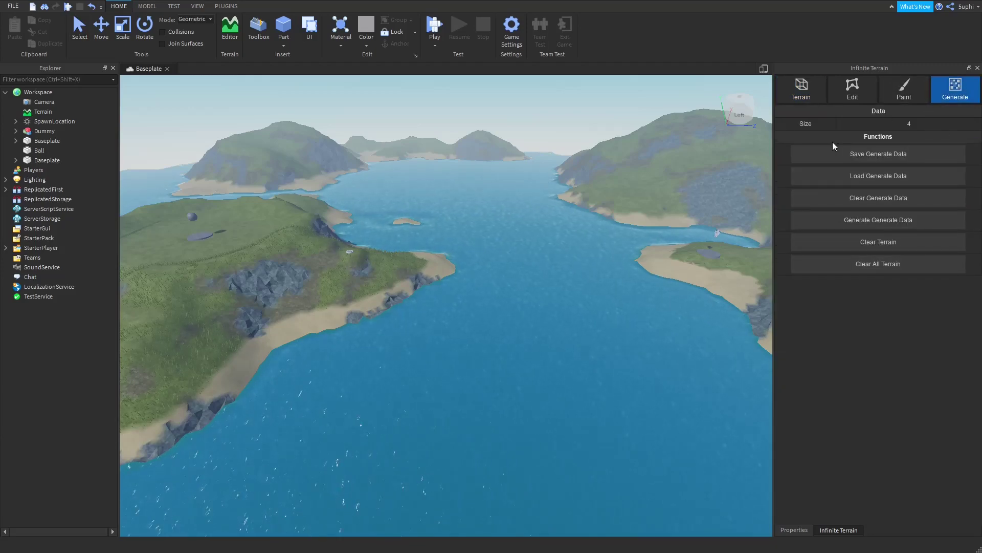
pyautogui.click(804, 97)
pyautogui.press('s')
pyautogui.moveTo(576, 244); pyautogui.dragTo(576, 245, button='right')
pyautogui.press('w')
pyautogui.press('w')
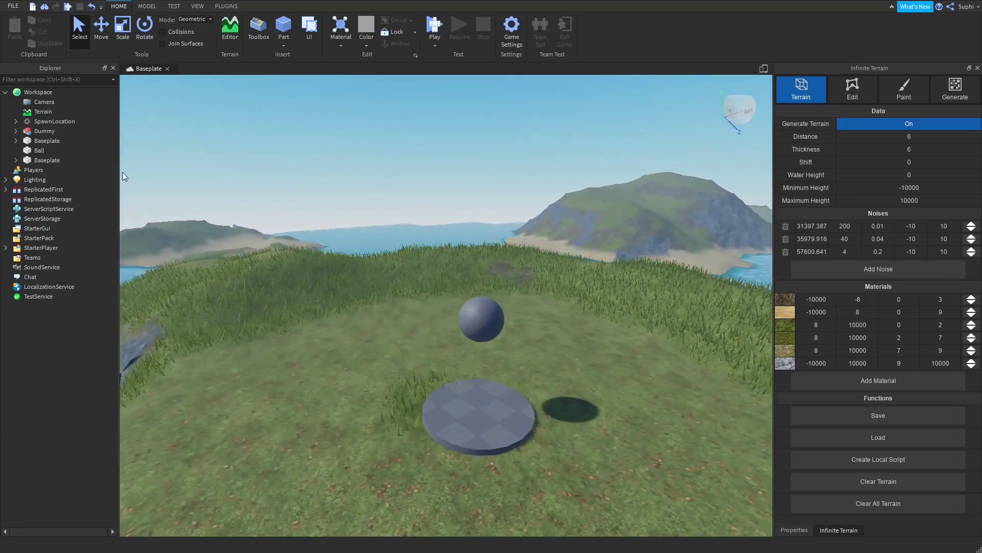
pyautogui.moveTo(28, 152)
pyautogui.click(814, 529)
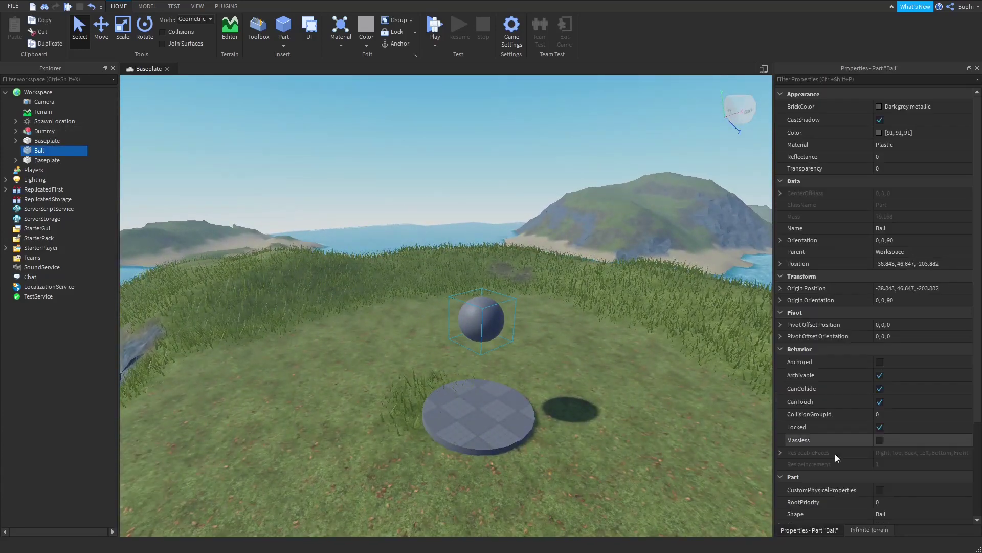
pyautogui.click(880, 362)
# Select the Dummy model above the other baseplate and examine it and the surrounding terrain.
pyautogui.press('s')
pyautogui.moveTo(643, 328); pyautogui.dragTo(643, 328, button='right')
pyautogui.press('w')
pyautogui.press('w')
pyautogui.click(500, 393)
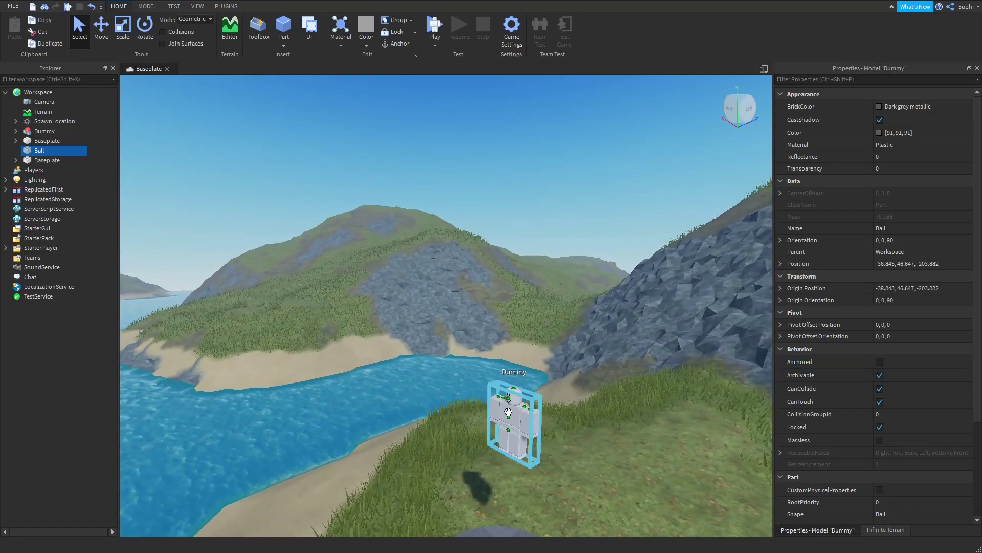
pyautogui.press('f')
pyautogui.scroll(-3, 573, 429)
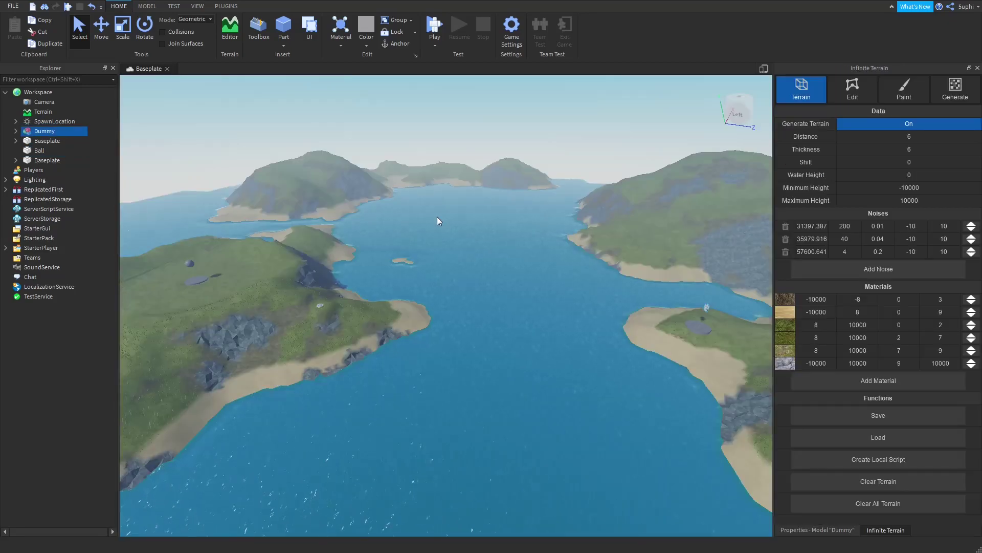
# Turn off Generate Terrain and clear all of the terrain.
pyautogui.click(896, 127)
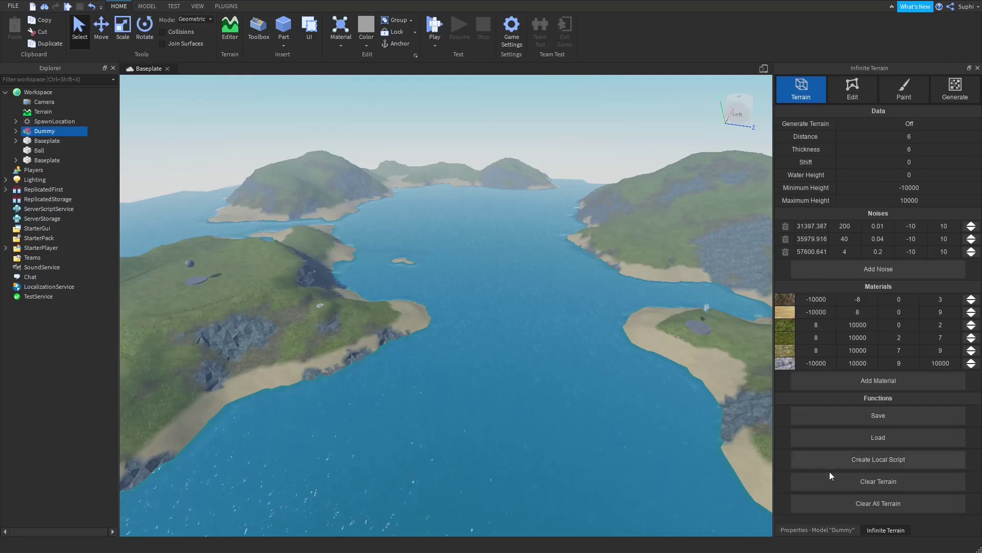
pyautogui.click(851, 509)
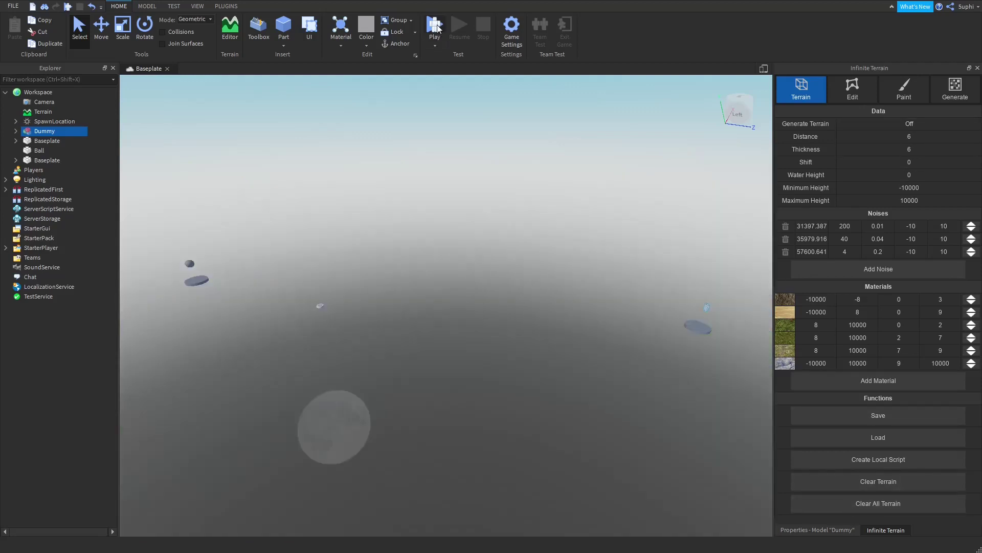
# Start a playtest and walk the character from the spawn location toward the ball.
pyautogui.click(436, 27)
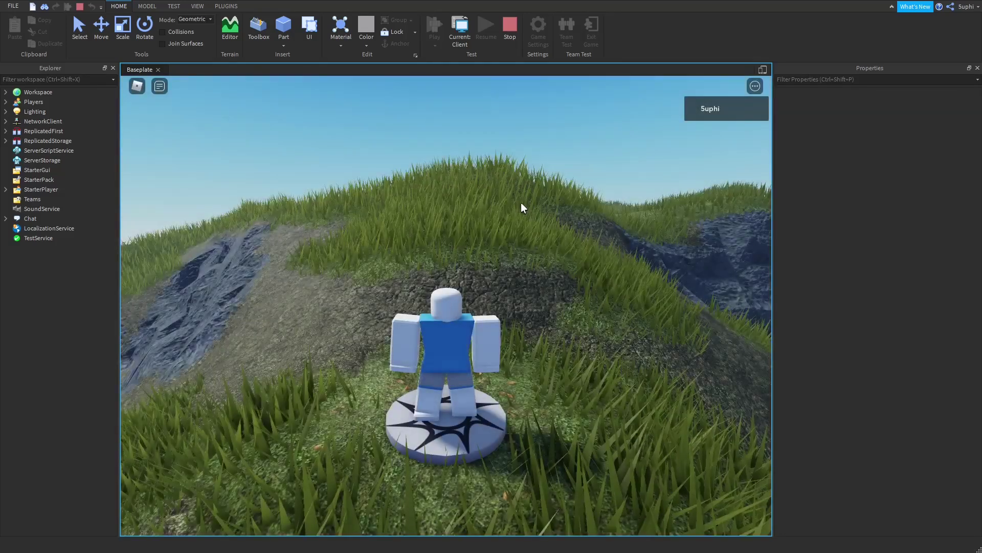
pyautogui.scroll(-5, 522, 203)
pyautogui.moveTo(522, 203); pyautogui.dragTo(477, 209, button='right')
pyautogui.press('w')
pyautogui.press('a')
# Examine the character and ball in the server view, and return to the client view.
pyautogui.click(459, 36)
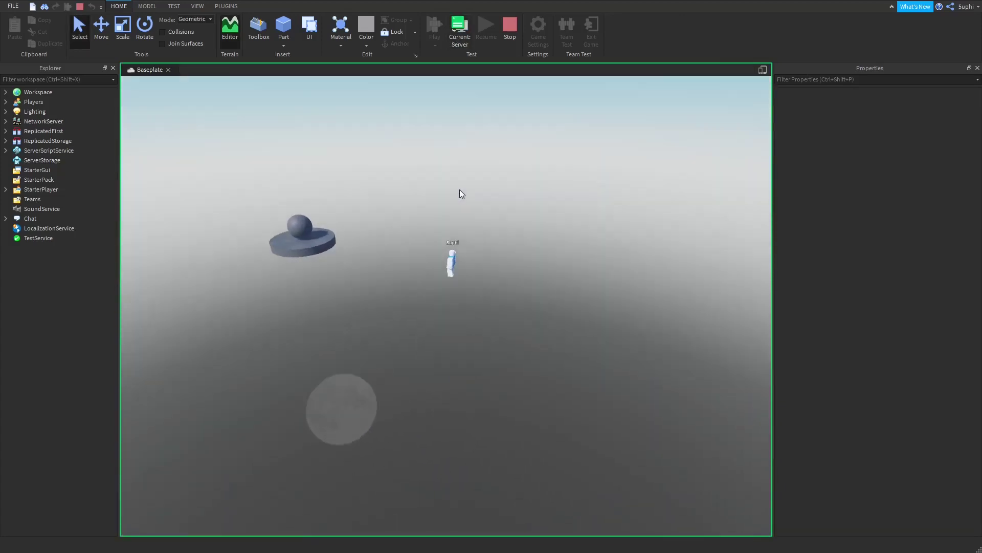
pyautogui.moveTo(459, 189); pyautogui.dragTo(459, 190, button='right')
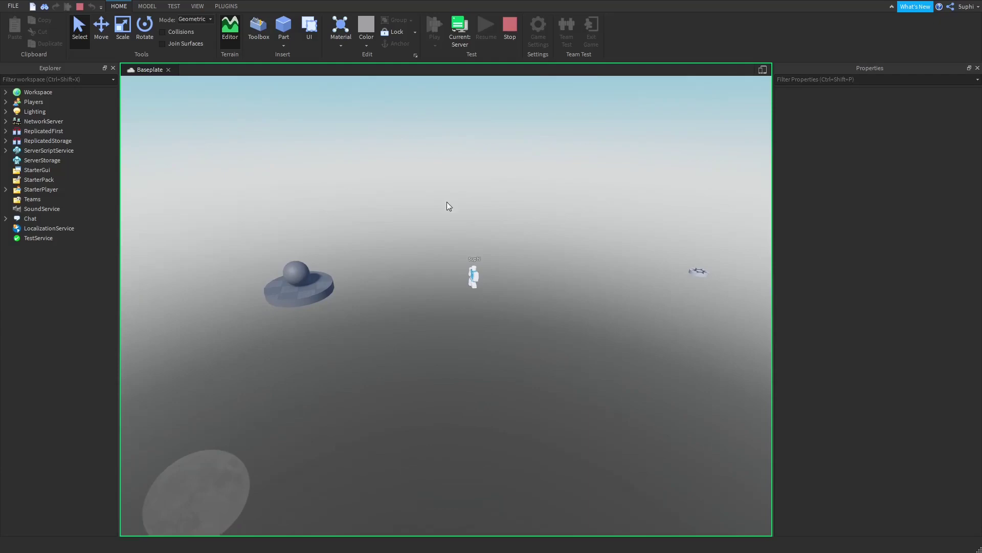
pyautogui.click(460, 29)
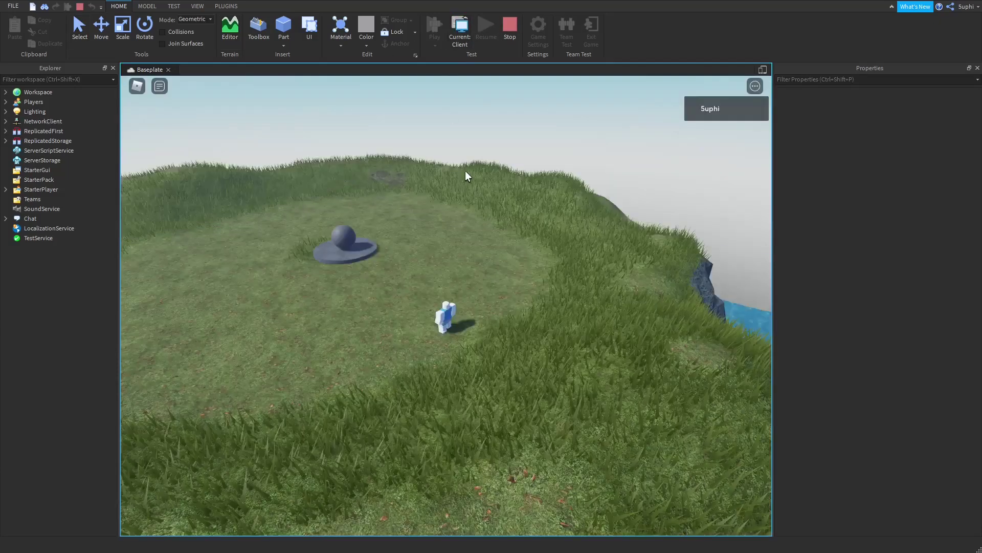
# Push the ball off its baseplate and across the grass with the character.
pyautogui.press('w')
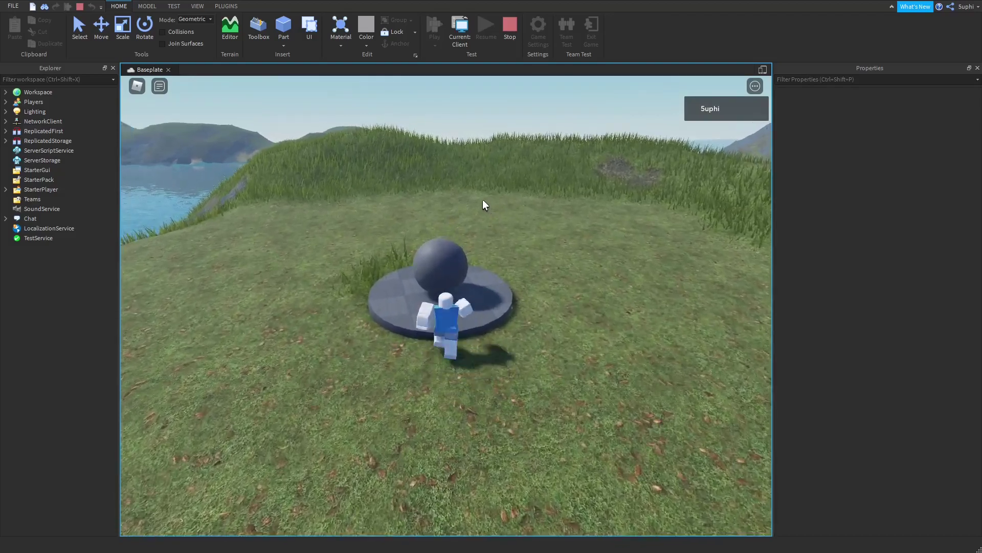
pyautogui.press('w')
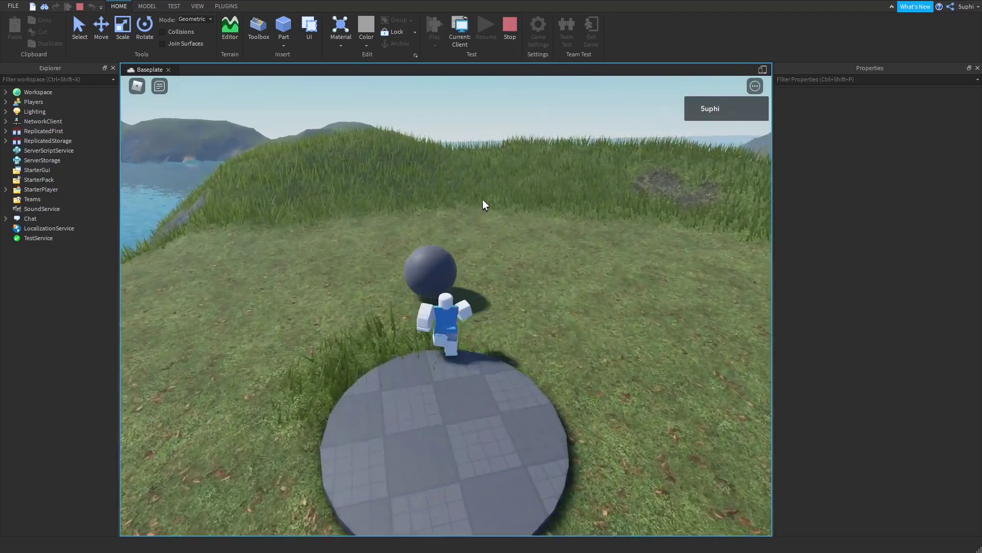
pyautogui.press('a')
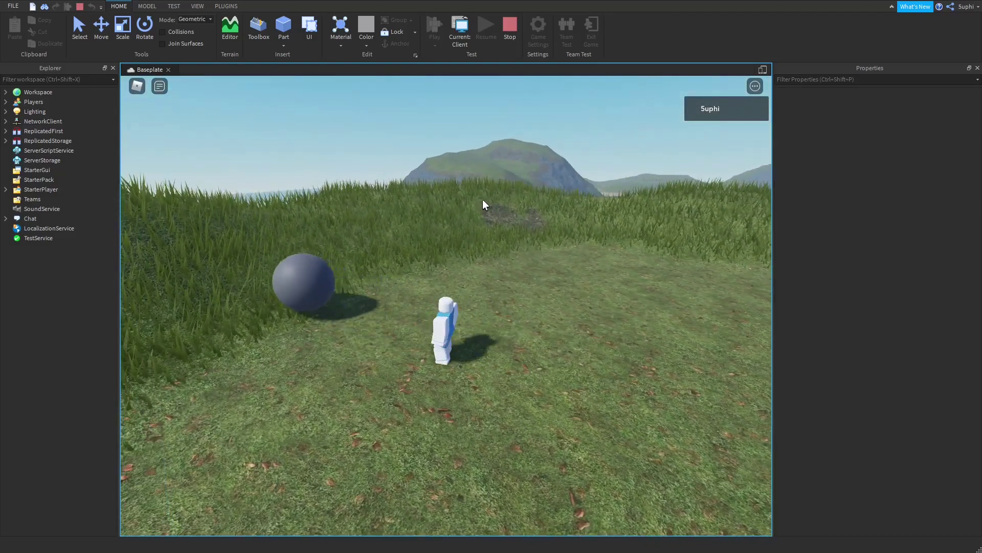
pyautogui.press('a')
pyautogui.press('s')
pyautogui.press('a')
pyautogui.press('s')
pyautogui.press('a')
pyautogui.press('s')
pyautogui.press('a')
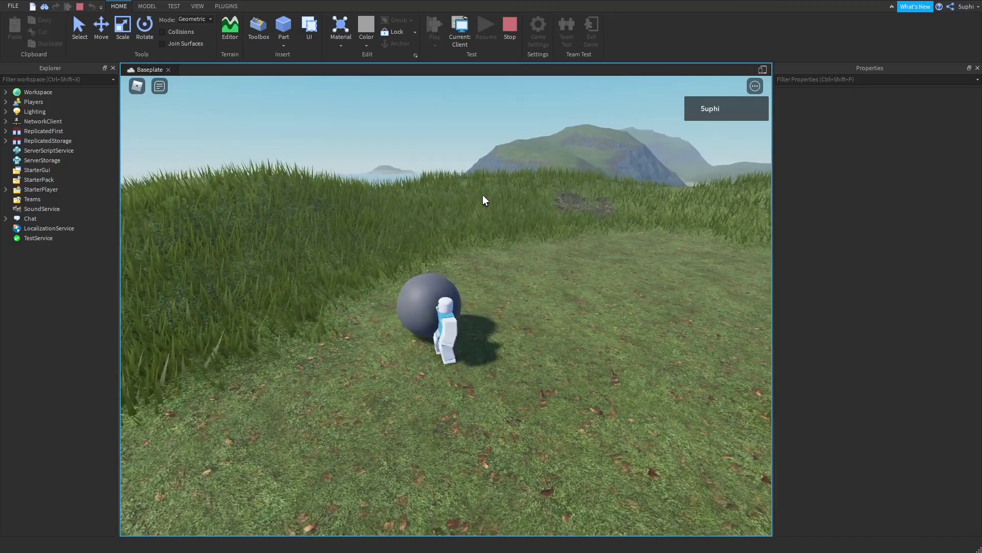
# Check the pushed ball from the server side and switch back to the client side.
pyautogui.click(461, 25)
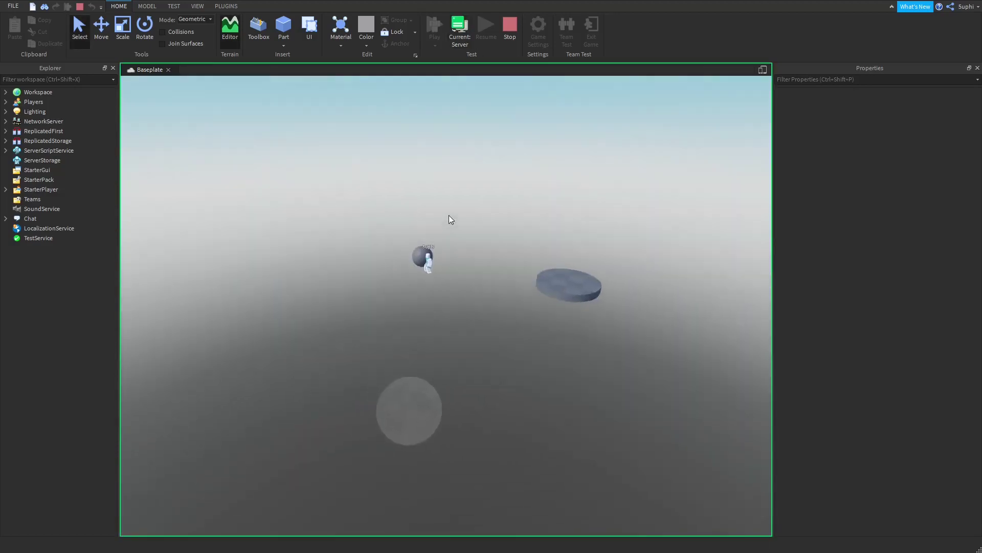
pyautogui.moveTo(450, 216); pyautogui.dragTo(450, 216, button='right')
pyautogui.click(457, 25)
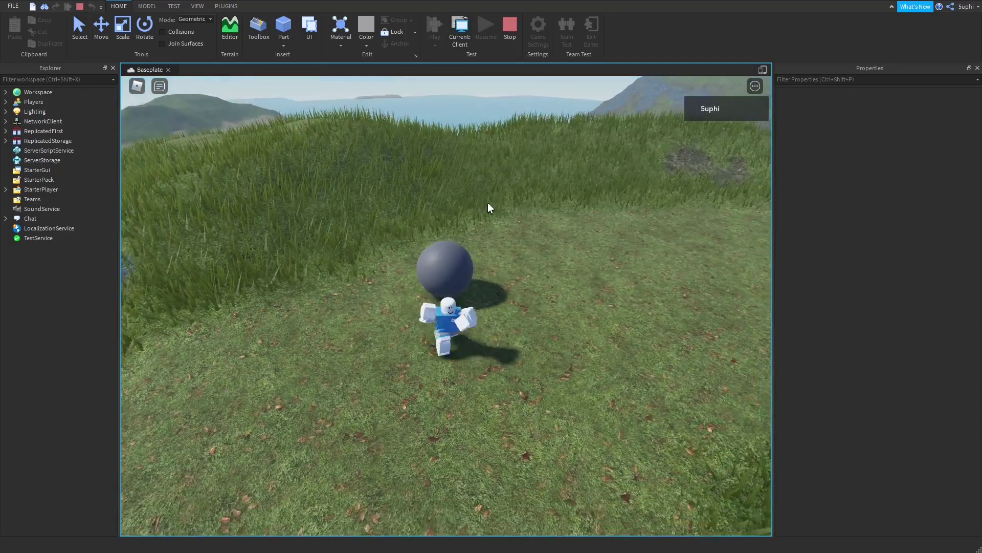
# Run the character over to the Dummy's baseplate and move around the Dummy, bumping into it.
pyautogui.press('s')
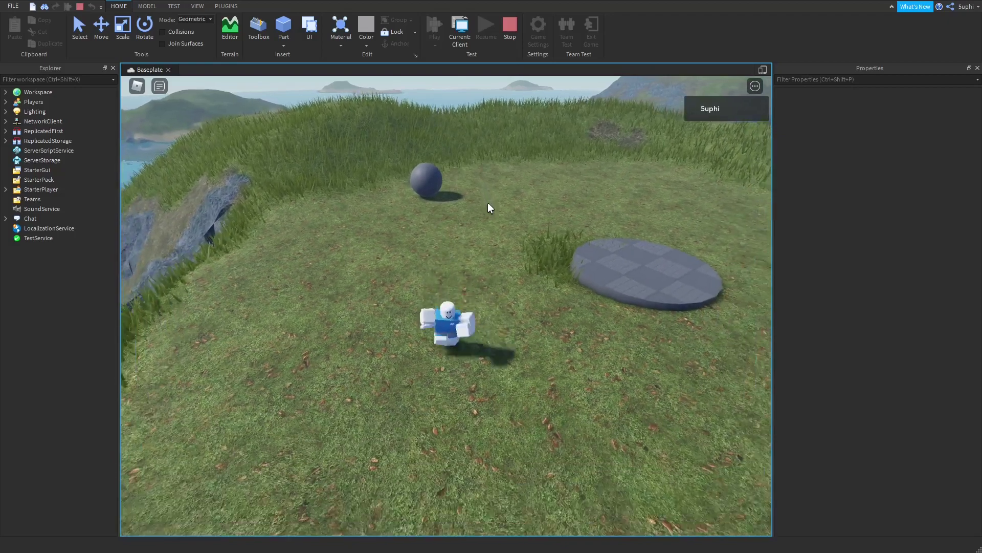
pyautogui.press('w')
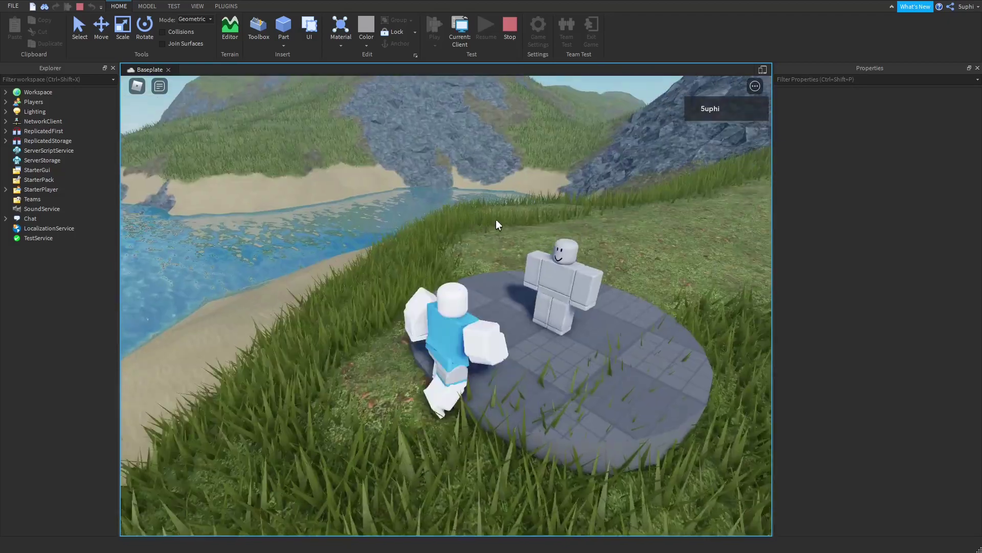
pyautogui.press('d')
pyautogui.press('s')
pyautogui.press('a')
pyautogui.press('w')
pyautogui.press('space')
pyautogui.press('s')
pyautogui.press('d')
pyautogui.press('w')
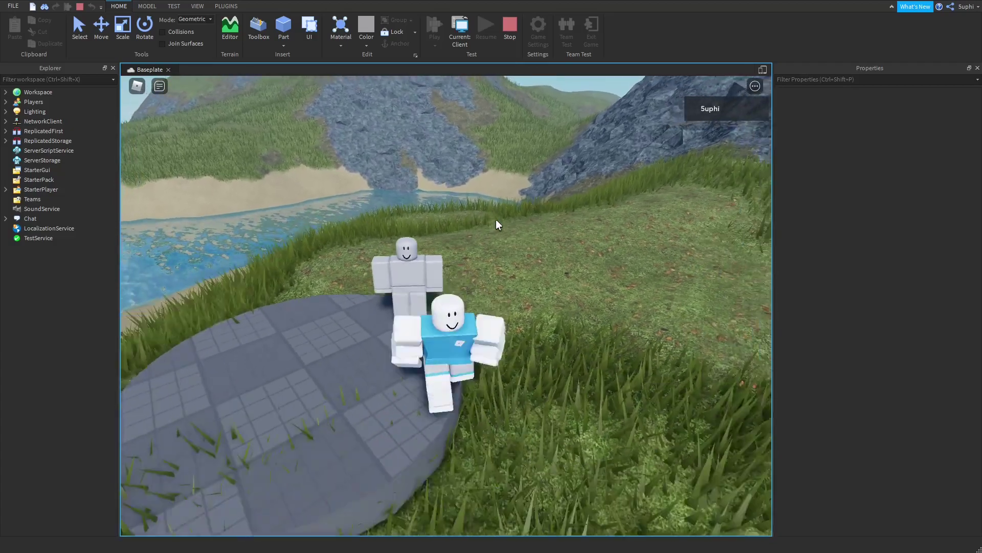
pyautogui.press('s')
pyautogui.press('a')
pyautogui.press('w')
pyautogui.moveTo(496, 219); pyautogui.dragTo(496, 219, button='right')
# Inspect the Dummy and character in the server view, and end the playtest from the client view.
pyautogui.click(460, 28)
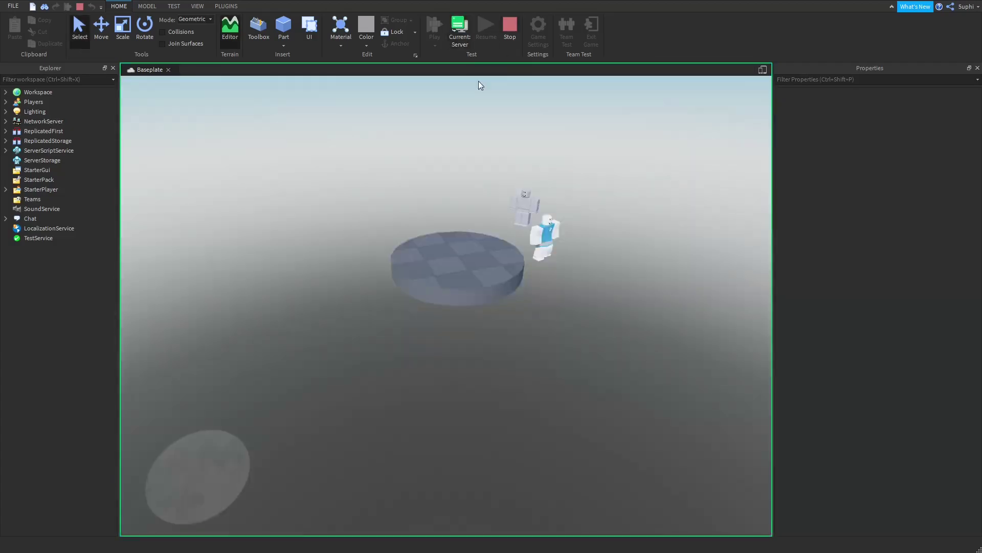
pyautogui.press('d')
pyautogui.moveTo(510, 199); pyautogui.dragTo(480, 193, button='right')
pyautogui.press('a')
pyautogui.click(465, 43)
pyautogui.press('s')
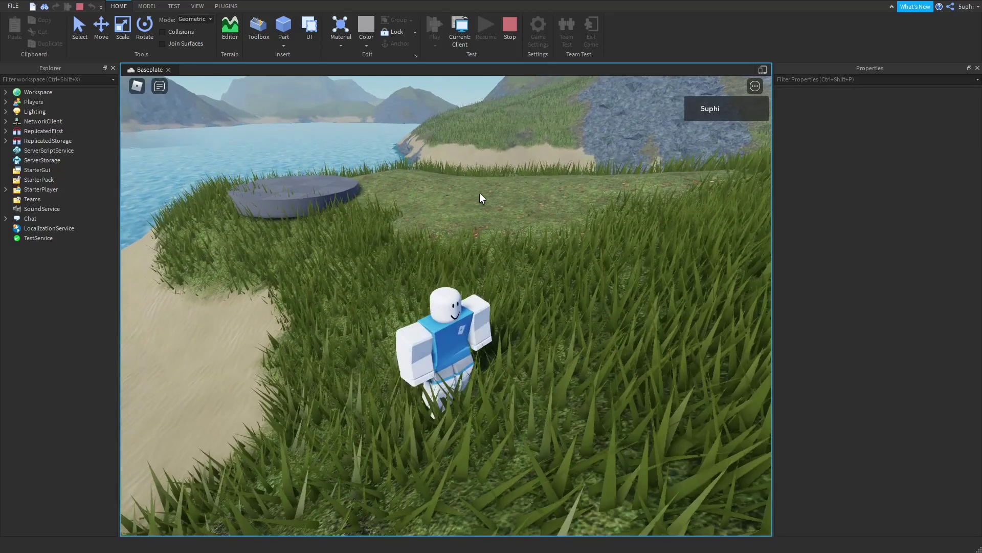
pyautogui.hotkey('shift', 'F5')
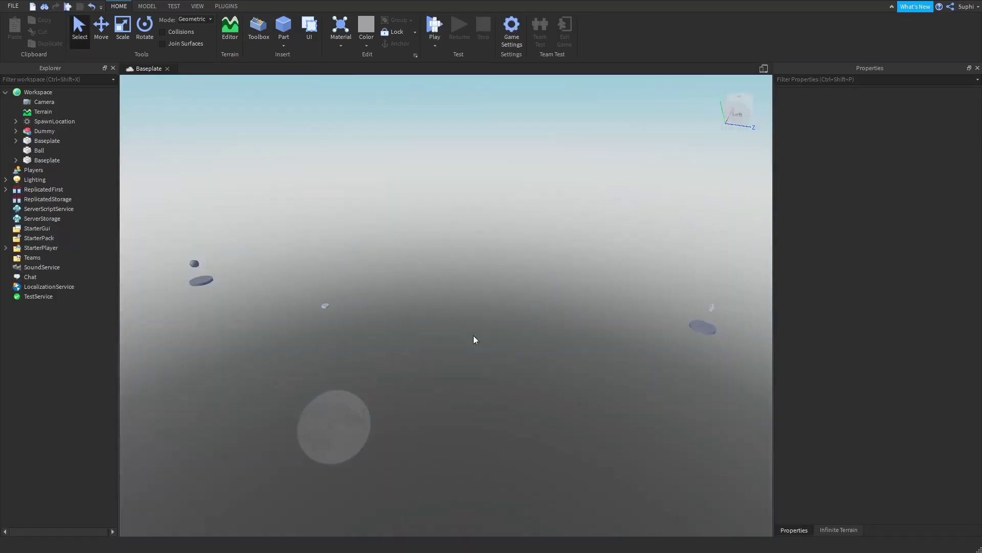
# Enable Are Regions Shown in the Physics studio settings.
pyautogui.click(14, 7)
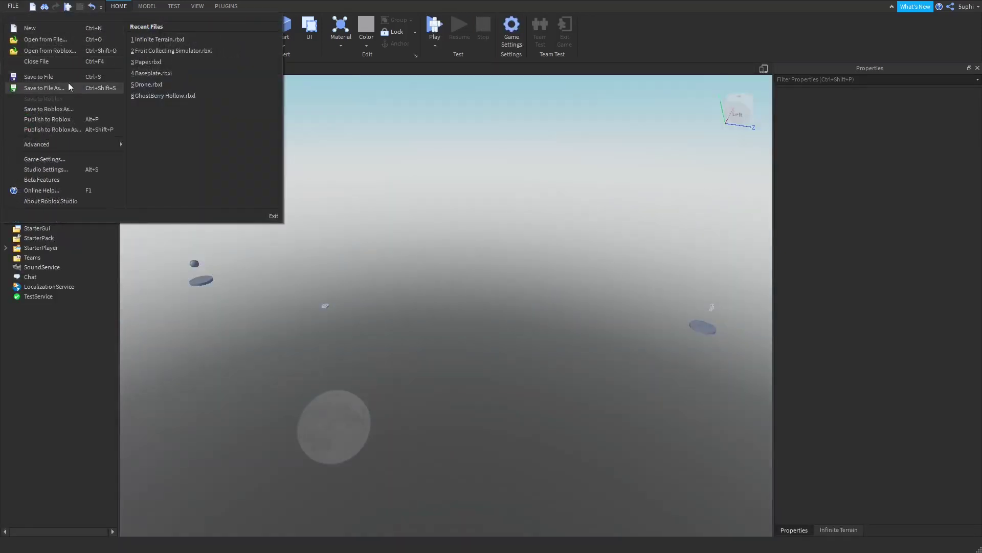
pyautogui.click(55, 170)
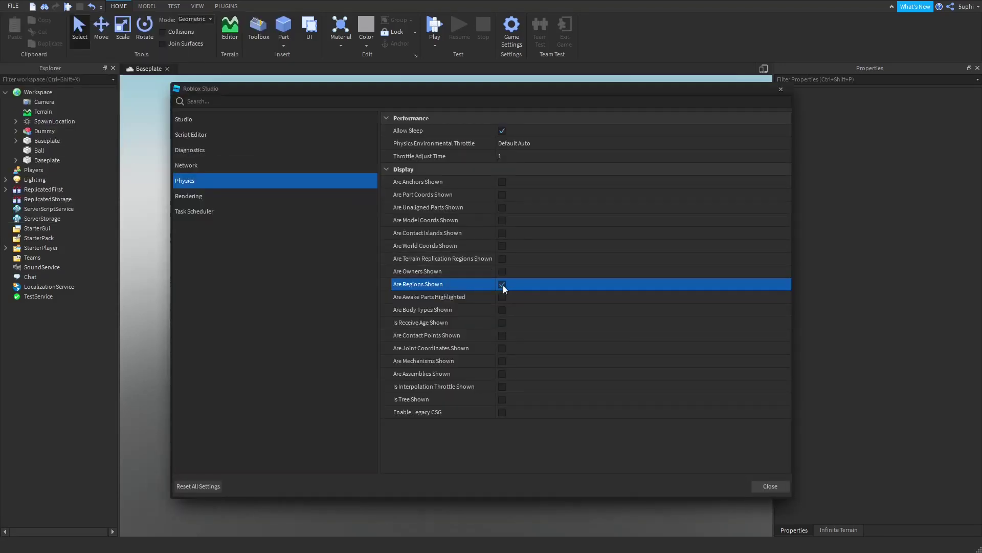
pyautogui.click(770, 486)
# Start a playtest with the physics region shown and run the character toward the ball.
pyautogui.click(435, 28)
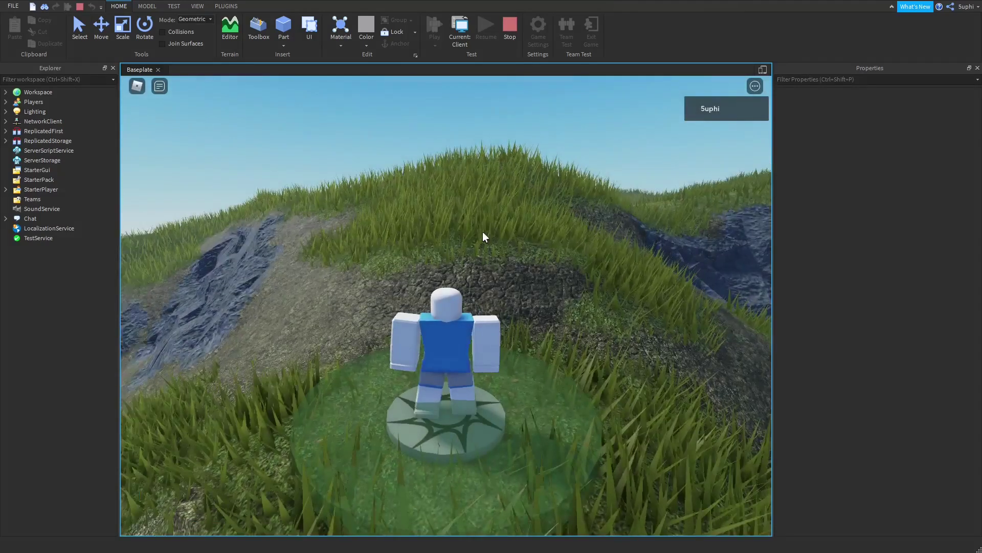
pyautogui.moveTo(483, 231); pyautogui.dragTo(483, 231, button='right')
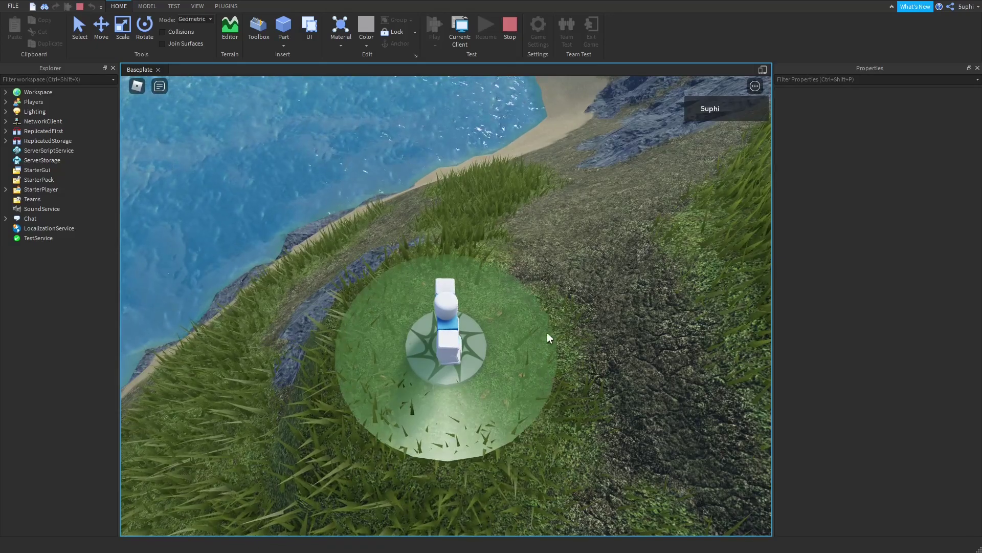
pyautogui.press('w')
pyautogui.moveTo(553, 271); pyautogui.dragTo(554, 271, button='right')
pyautogui.press('space')
pyautogui.press('w')
pyautogui.press('w')
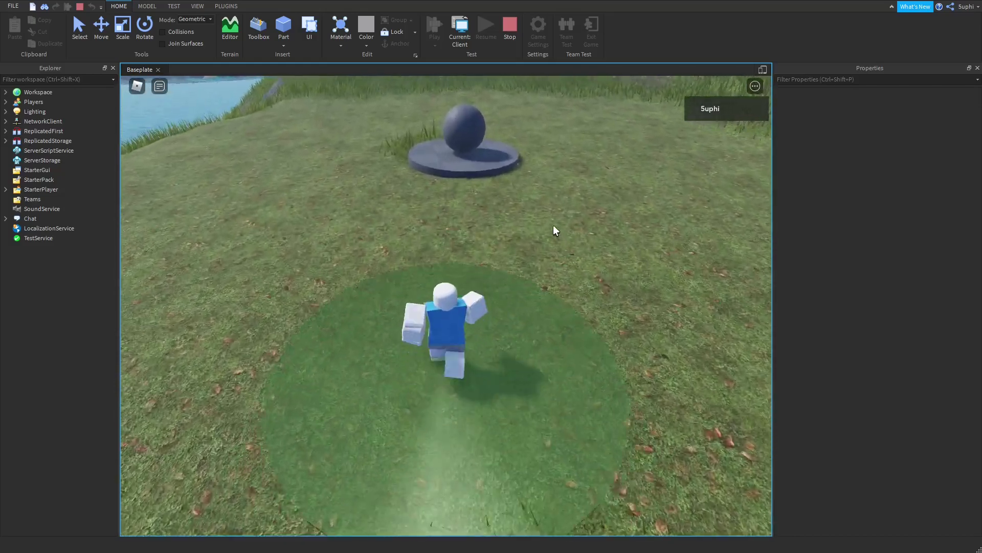
# Push the ball off its baseplate within the character's displayed region, and stop the playtest.
pyautogui.moveTo(554, 225); pyautogui.dragTo(554, 225, button='right')
pyautogui.press('a')
pyautogui.press('a')
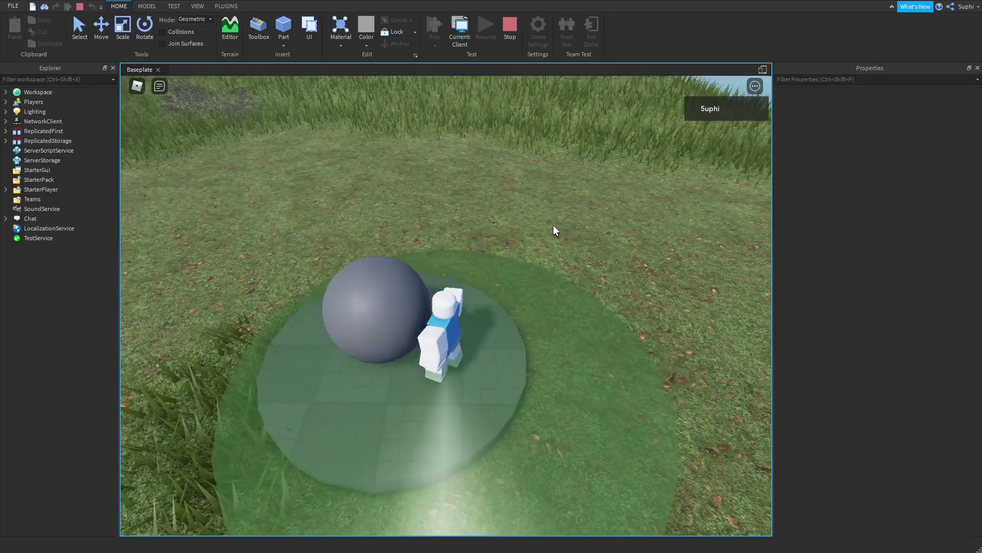
pyautogui.press('s')
pyautogui.press('a')
pyautogui.press('a')
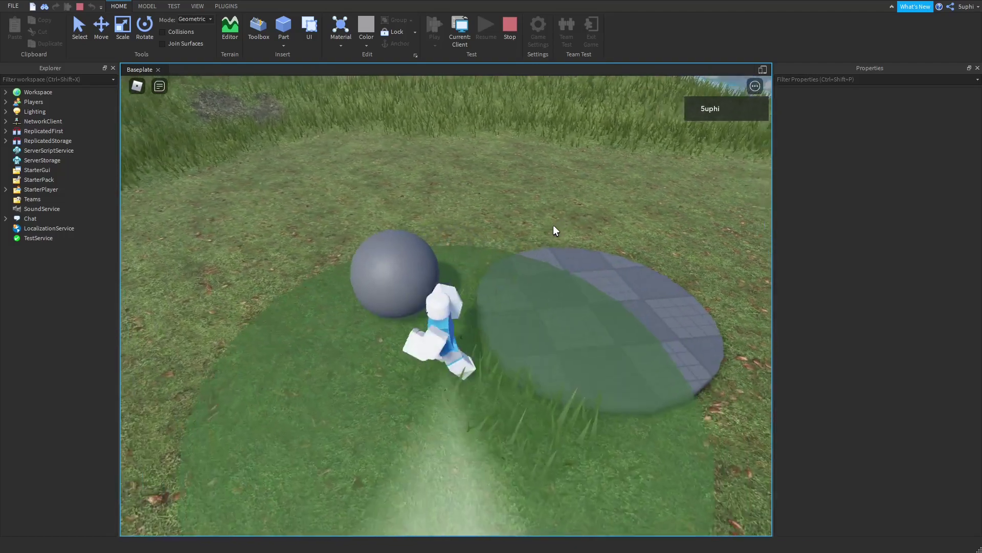
pyautogui.press('s')
pyautogui.press('a')
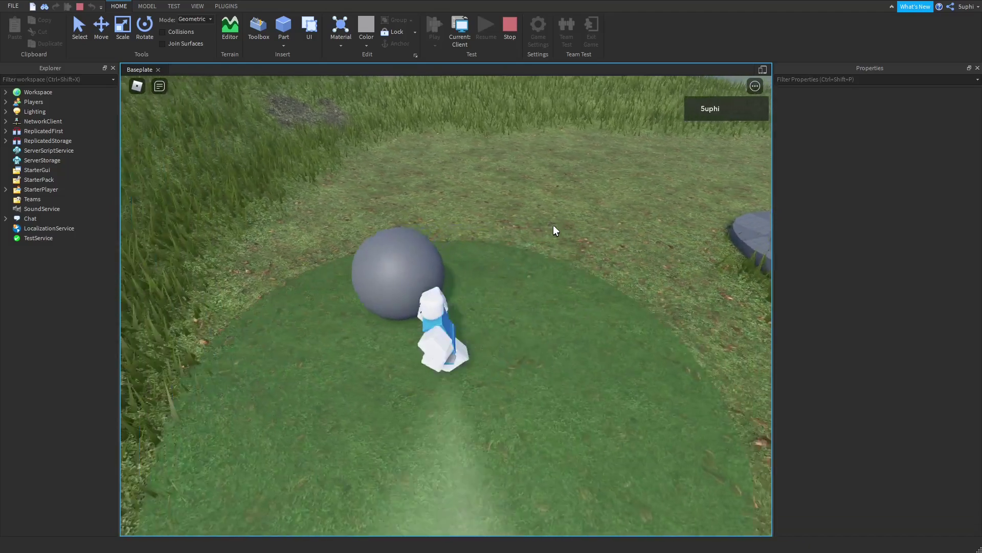
pyautogui.press('s')
pyautogui.press('s')
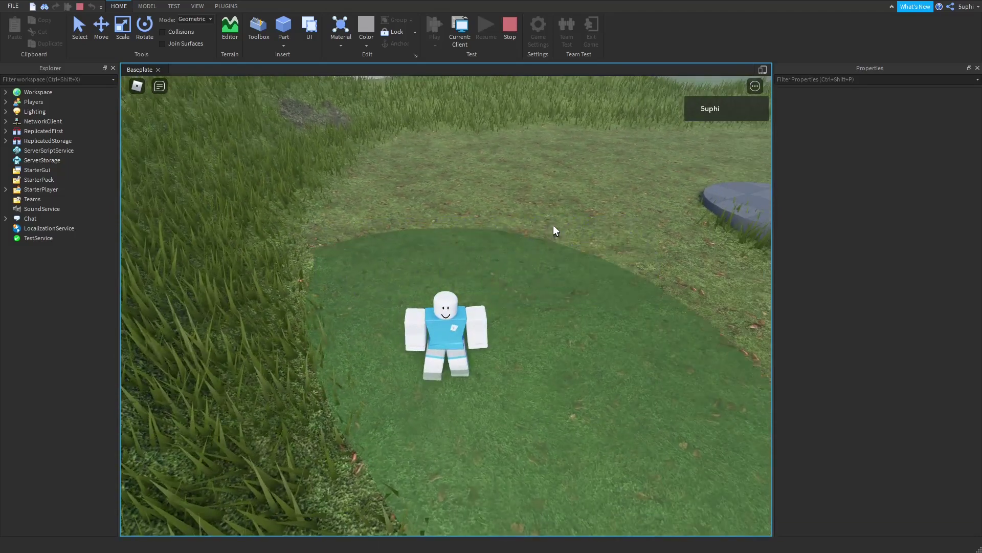
pyautogui.hotkey('shift', 'F5')
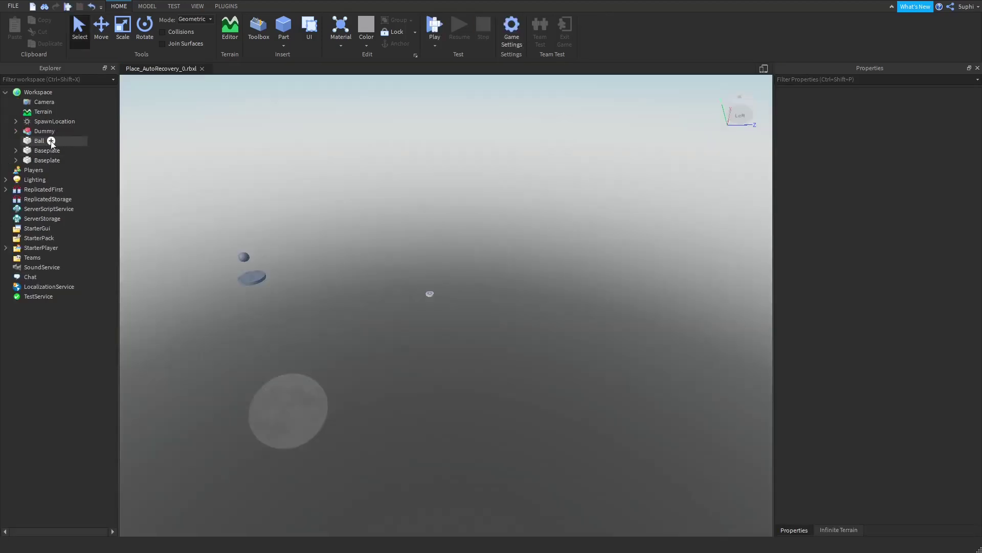
# Add a Script to the Ball and replace its default code with script.Parent:SetNetworkOwner(nil).
pyautogui.click(51, 141)
pyautogui.click(27, 188)
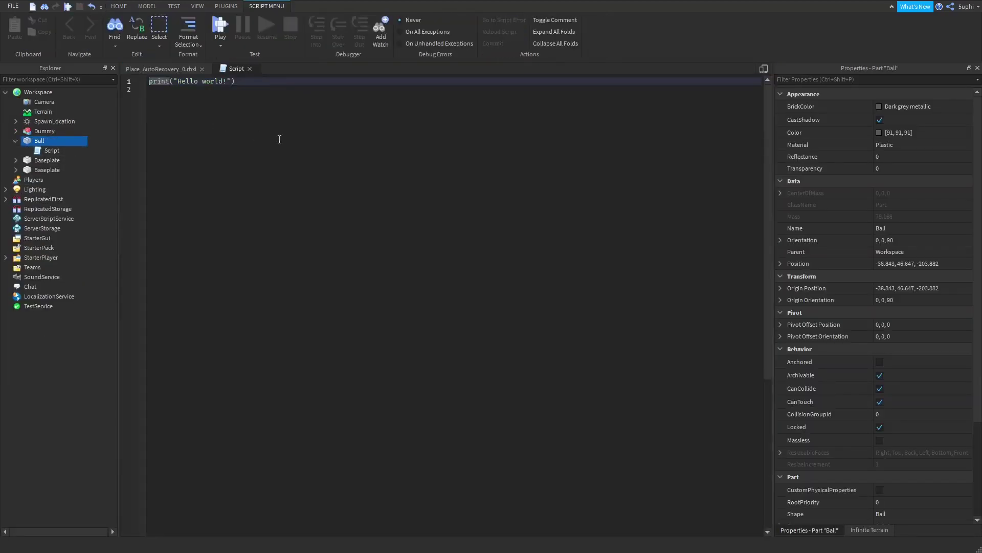
pyautogui.hotkey('ctrl', 'a')
pyautogui.write('script.')
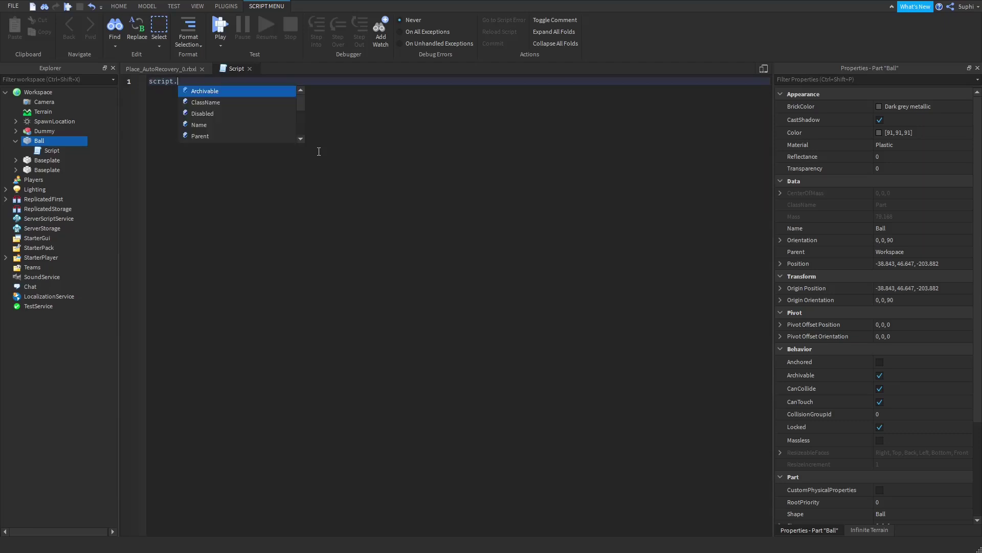
pyautogui.write('oa')
pyautogui.press('BackSpace')
pyautogui.write('oa')
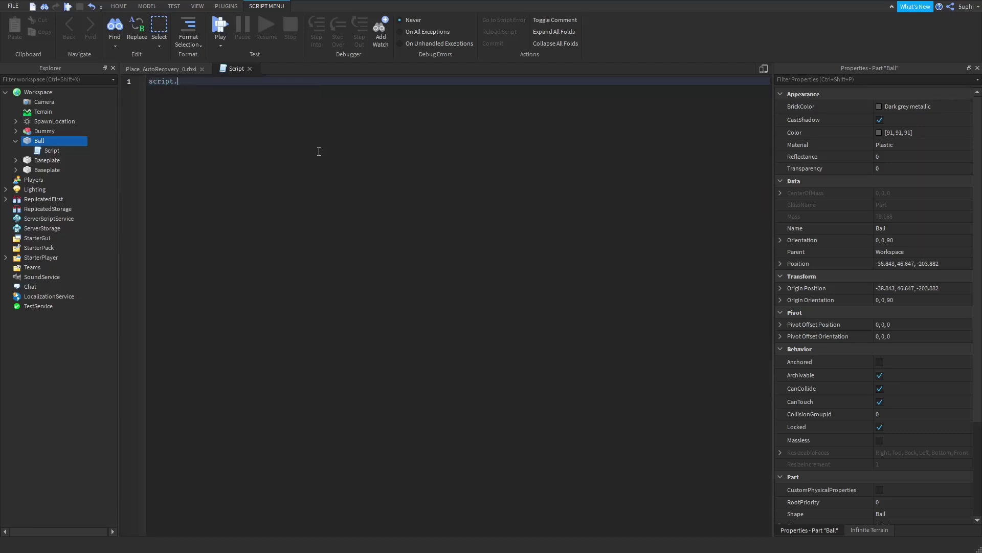
pyautogui.write(':SetNetworkOwner()')
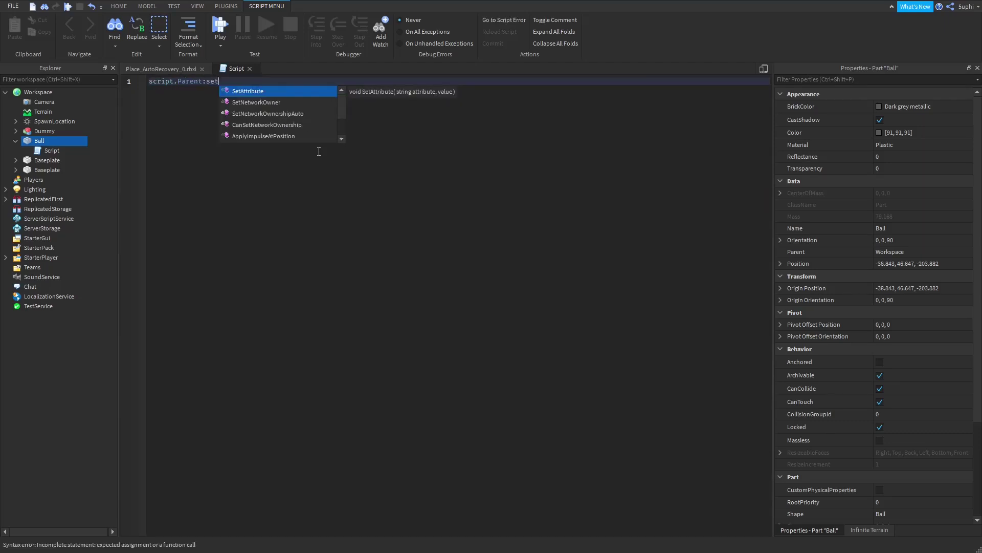
pyautogui.press('Down')
pyautogui.press('Return')
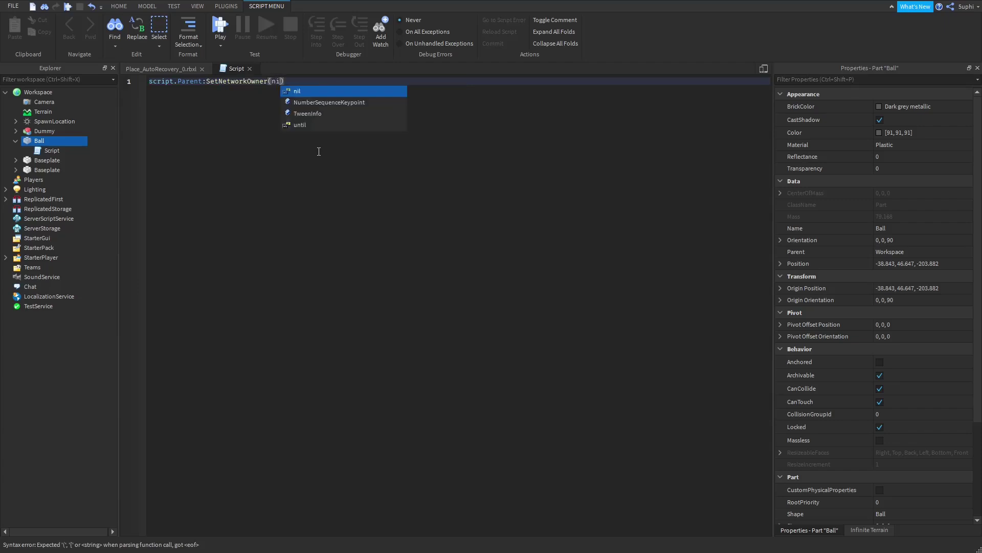
# Start a playtest from the place view and run the character up to the ball on its baseplate.
pyautogui.click(182, 68)
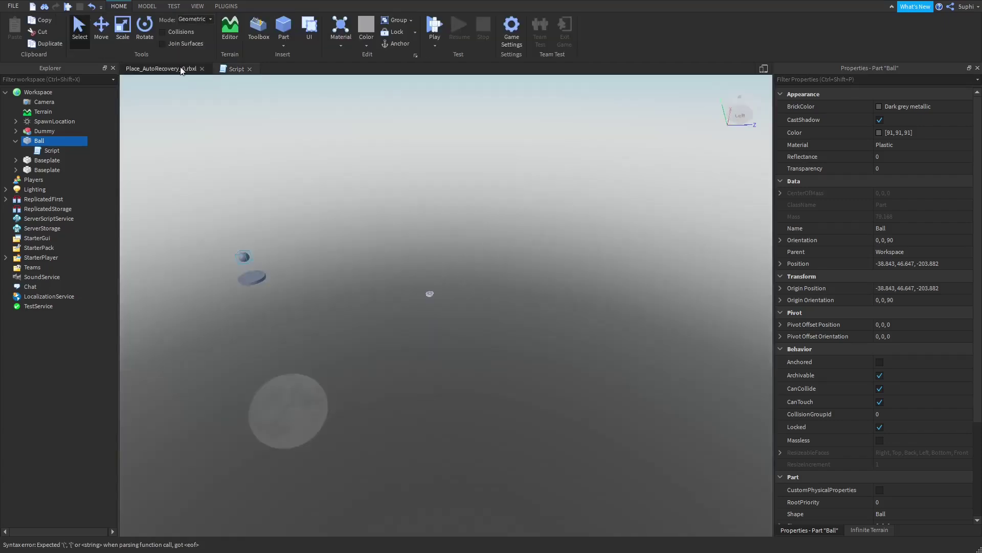
pyautogui.click(428, 23)
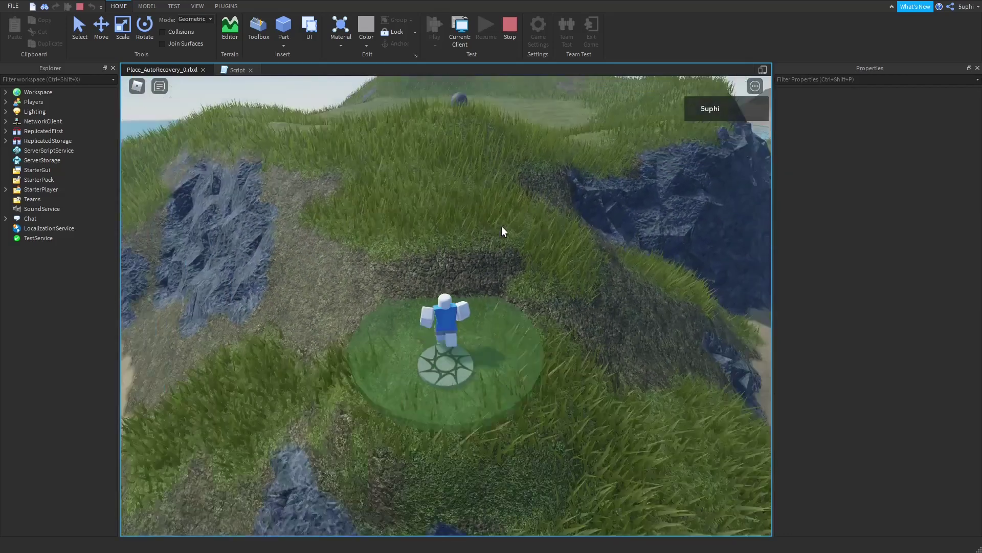
pyautogui.press('w')
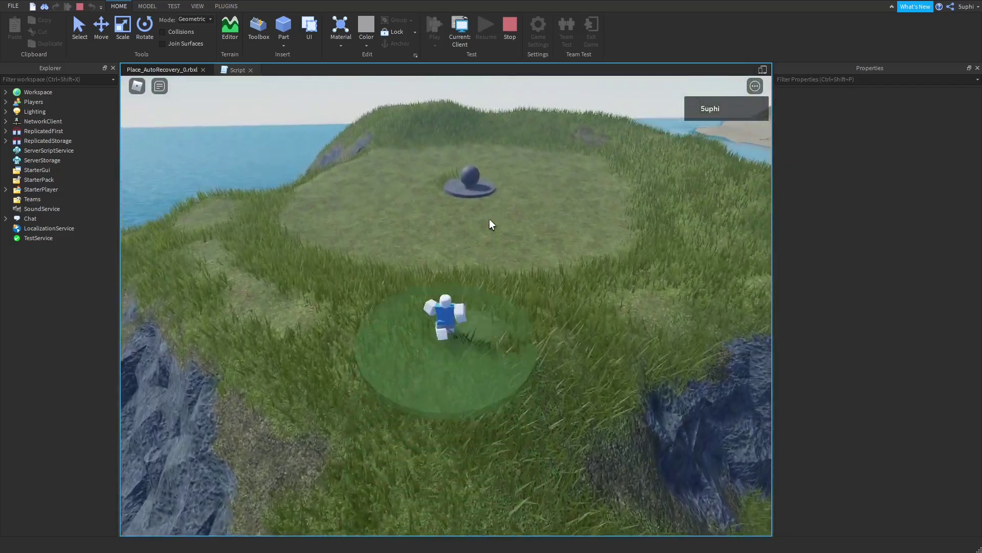
pyautogui.press('w')
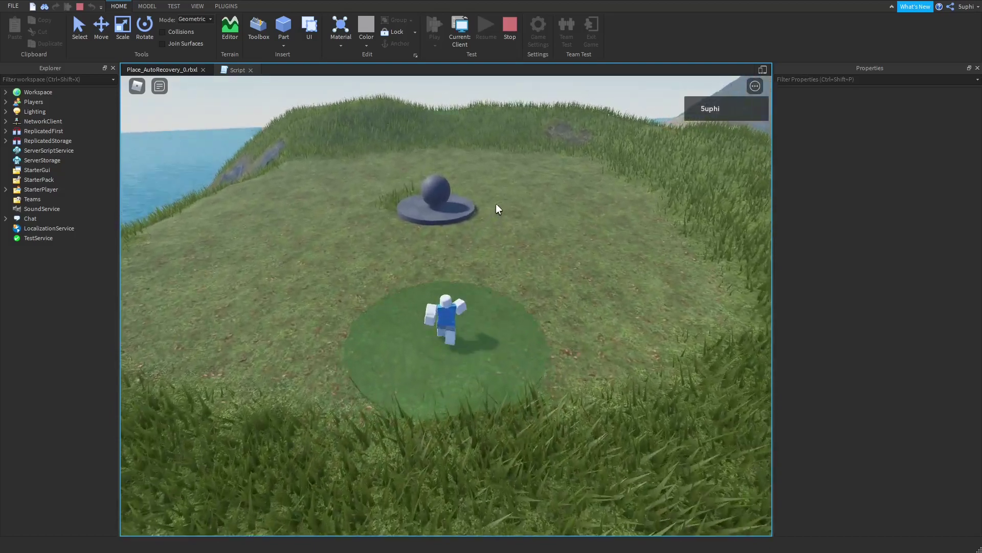
pyautogui.press('w')
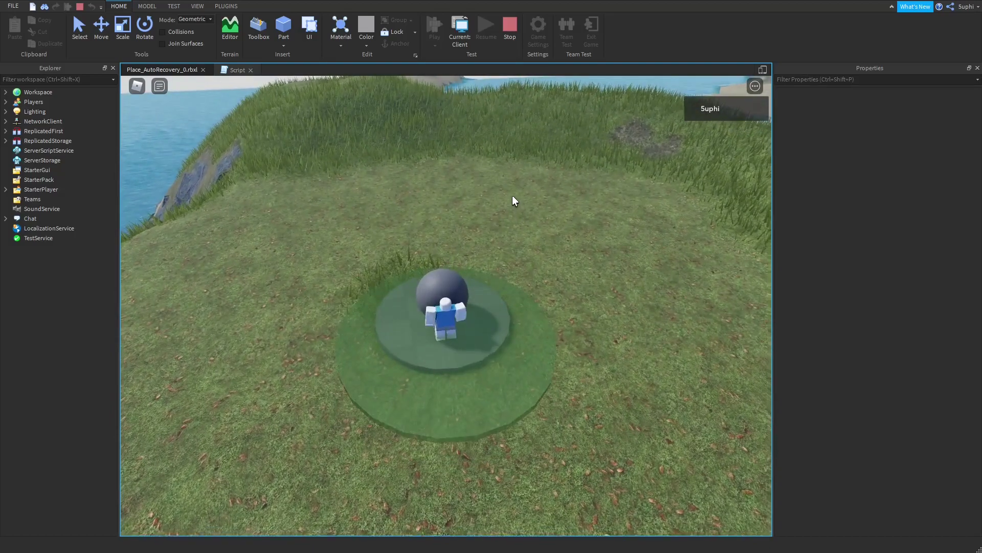
# Push the ball across the baseplate's edge to test server network ownership, and stop the playtest.
pyautogui.press('w')
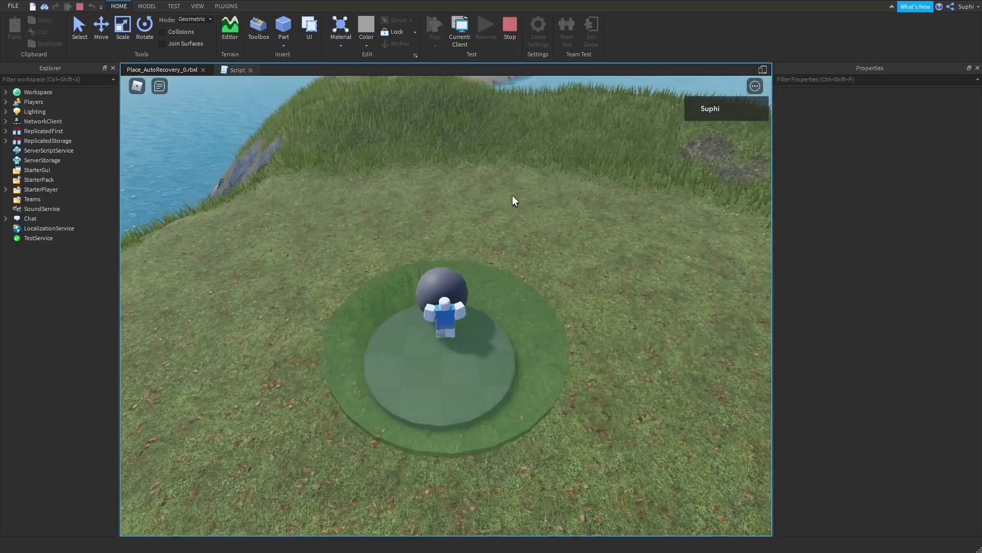
pyautogui.press('w')
pyautogui.moveTo(511, 195); pyautogui.dragTo(512, 196, button='right')
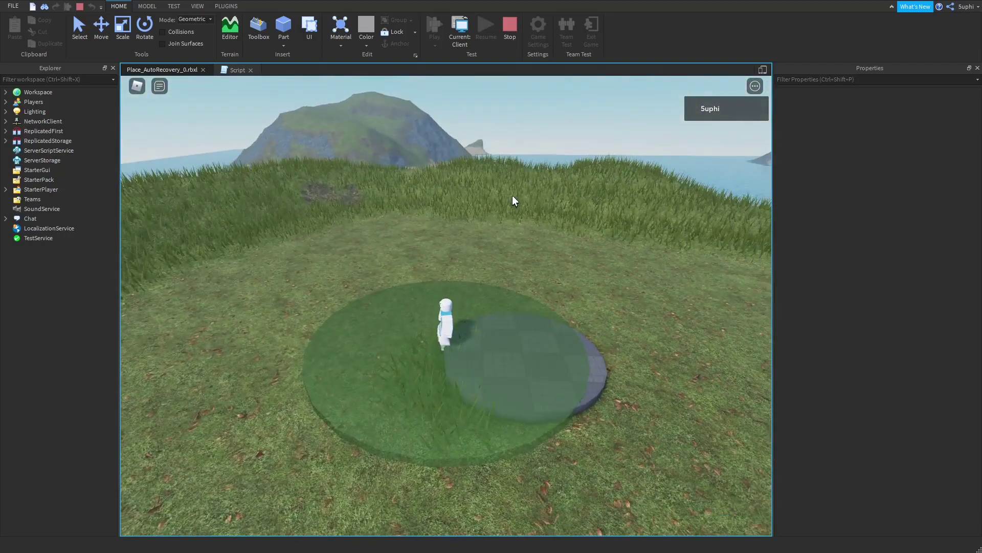
pyautogui.click(502, 26)
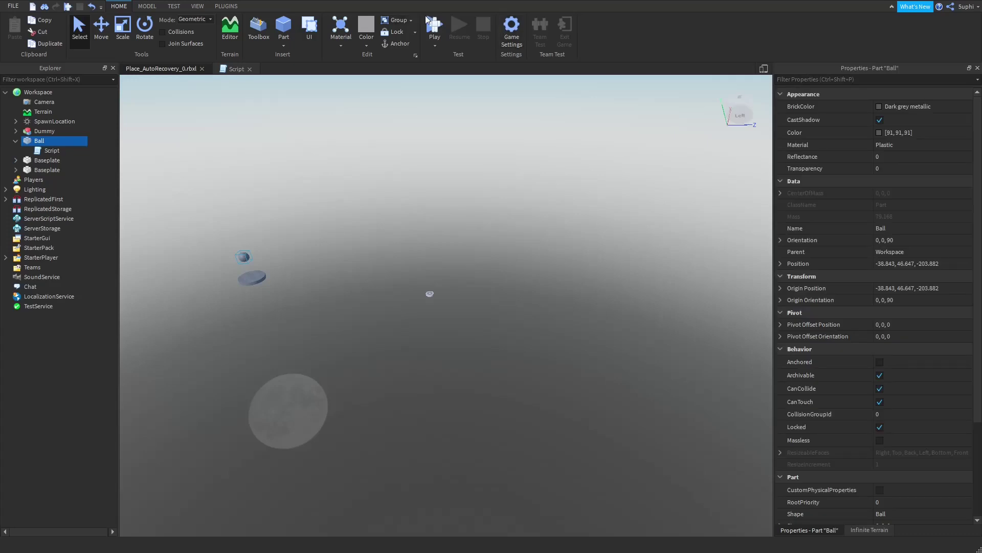
# In the Ball's script, insert blank lines above the SetNetworkOwner call and enter game.Players.PlayerAdded on the first line.
pyautogui.click(226, 68)
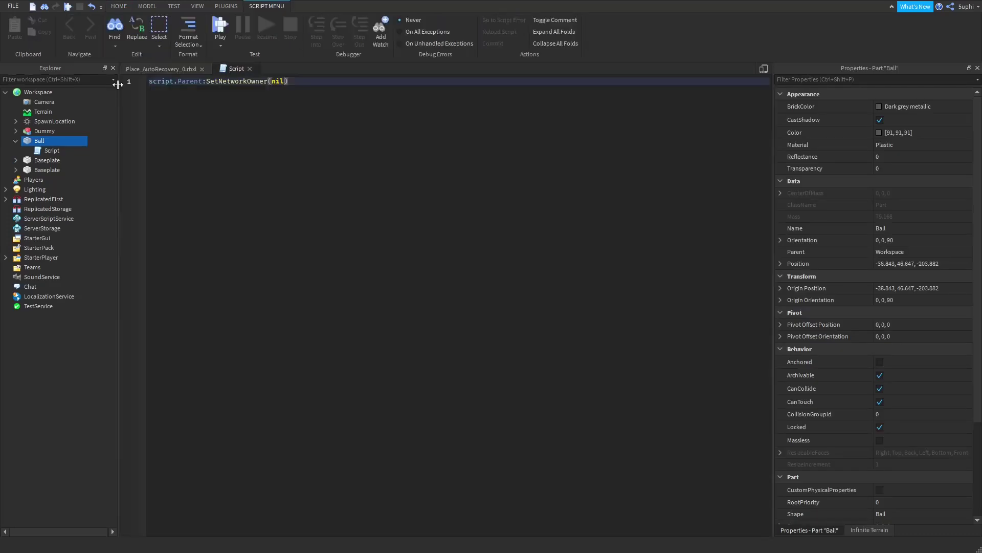
pyautogui.click(149, 81)
pyautogui.press('Return')
pyautogui.press('Return')
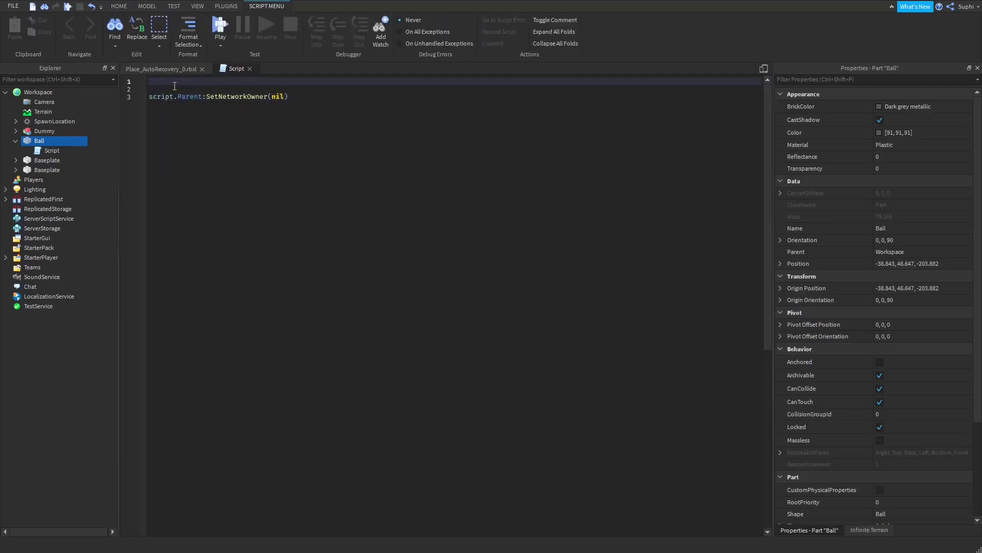
pyautogui.write('game.')
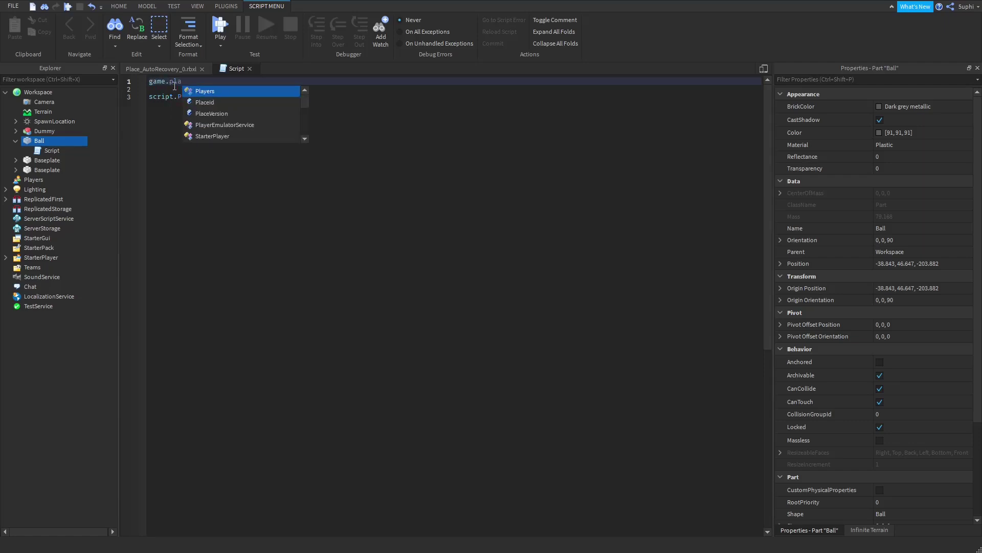
pyautogui.write('pla')
pyautogui.press('Tab')
pyautogui.write('.pla')
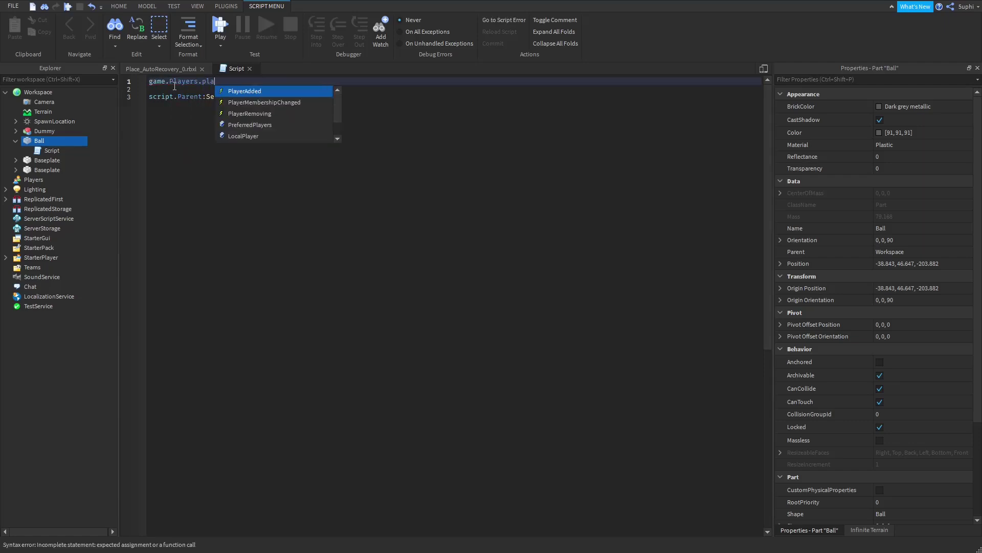
pyautogui.press('Tab')
# Connect the PlayerAdded event to an anonymous function that takes a player parameter.
pyautogui.write(':c')
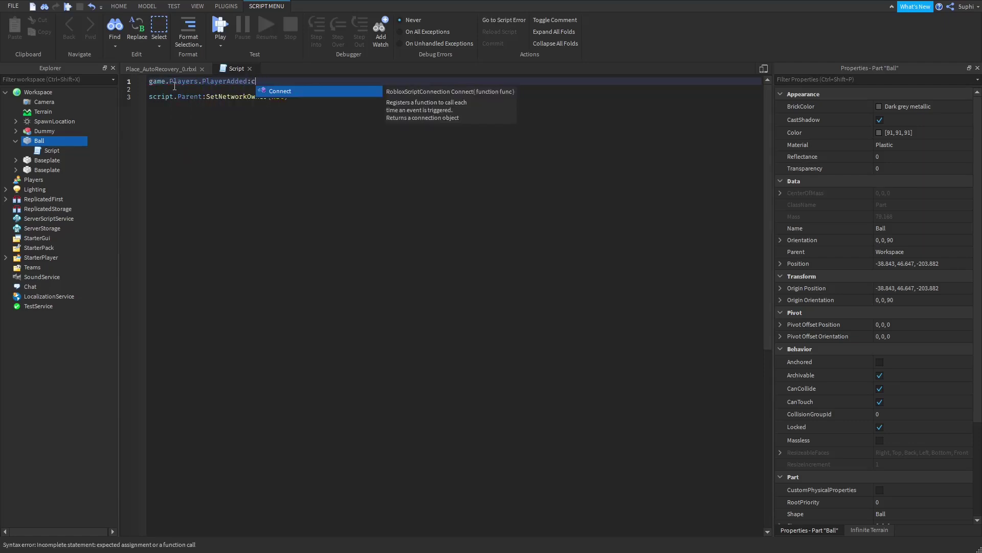
pyautogui.write('o')
pyautogui.press('Tab')
pyautogui.write('(function')
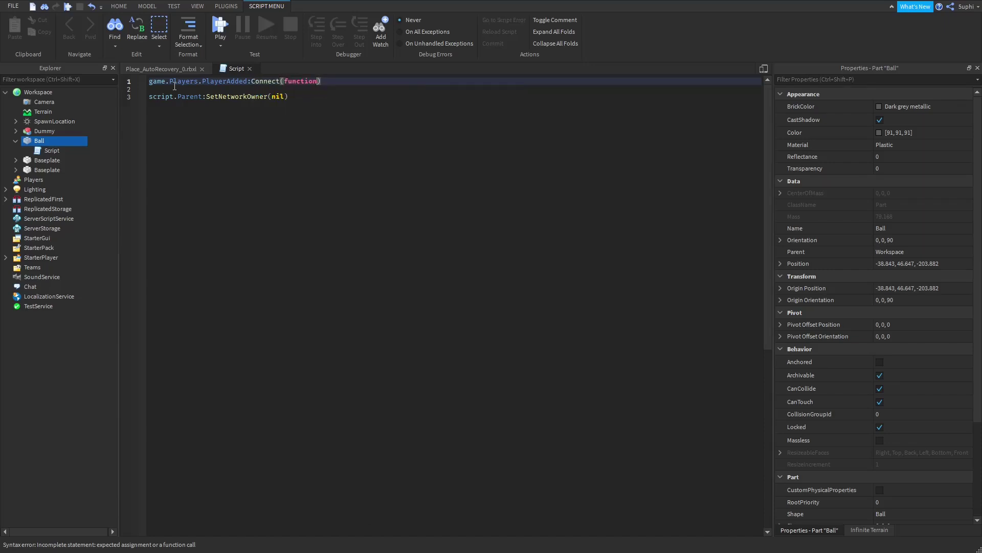
pyautogui.write('()')
pyautogui.press('Return')
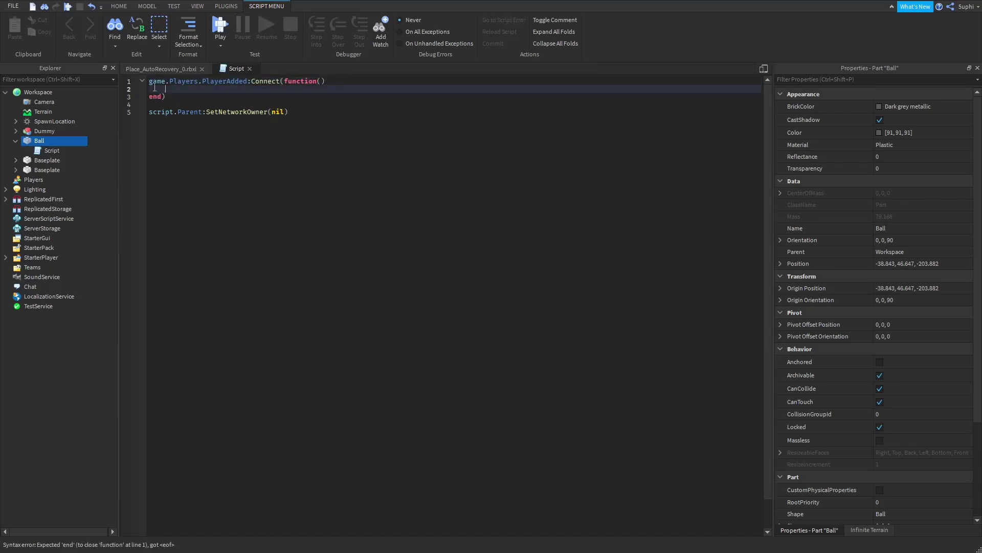
pyautogui.click(323, 81)
pyautogui.write('player')
# Move the SetNetworkOwner call into the PlayerAdded function and change its argument to player.
pyautogui.click(289, 113)
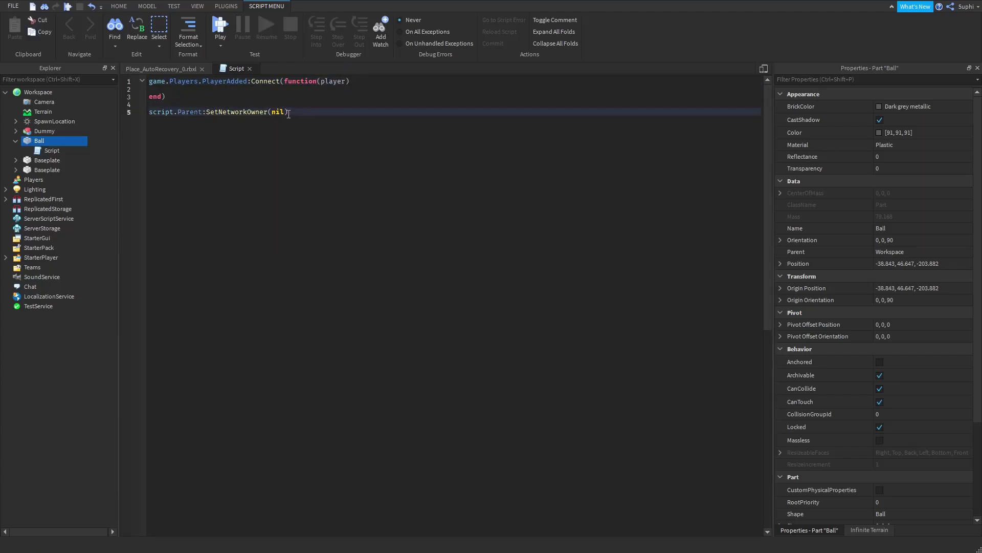
pyautogui.hotkey('ctrl', 'x')
pyautogui.click(193, 93)
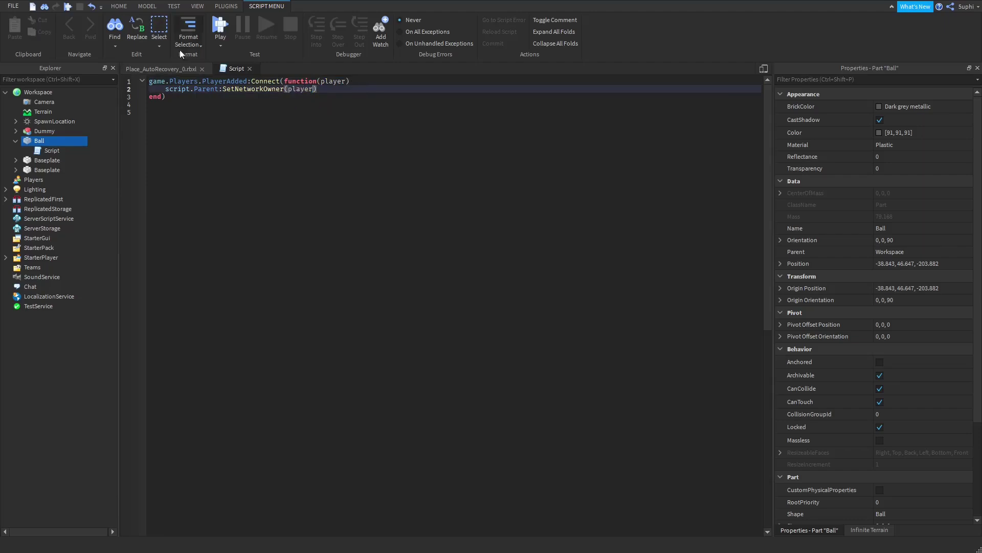
# Start a playtest of the player-owned ball and run the character from the spawn toward it.
pyautogui.click(221, 25)
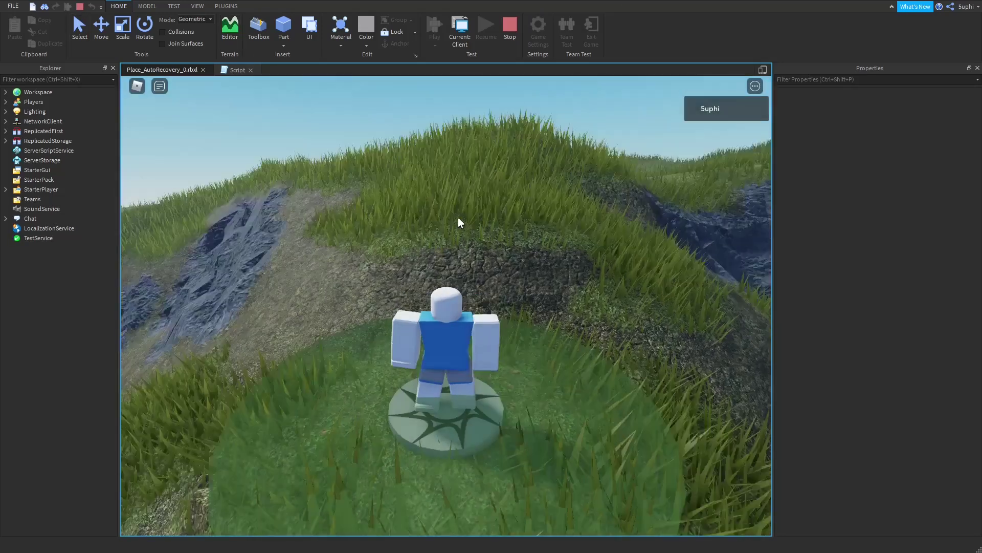
pyautogui.scroll(-5, 459, 220)
pyautogui.press('w')
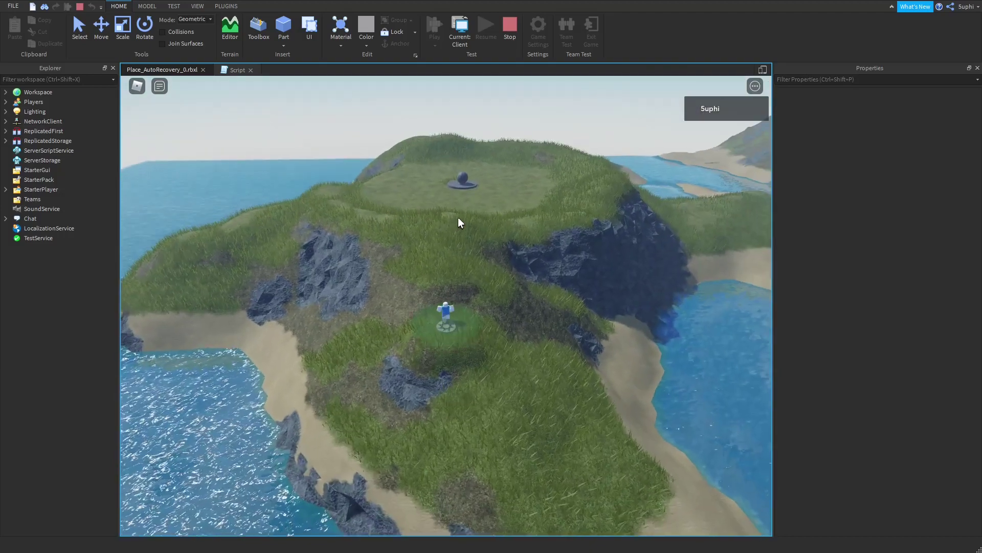
pyautogui.press('w')
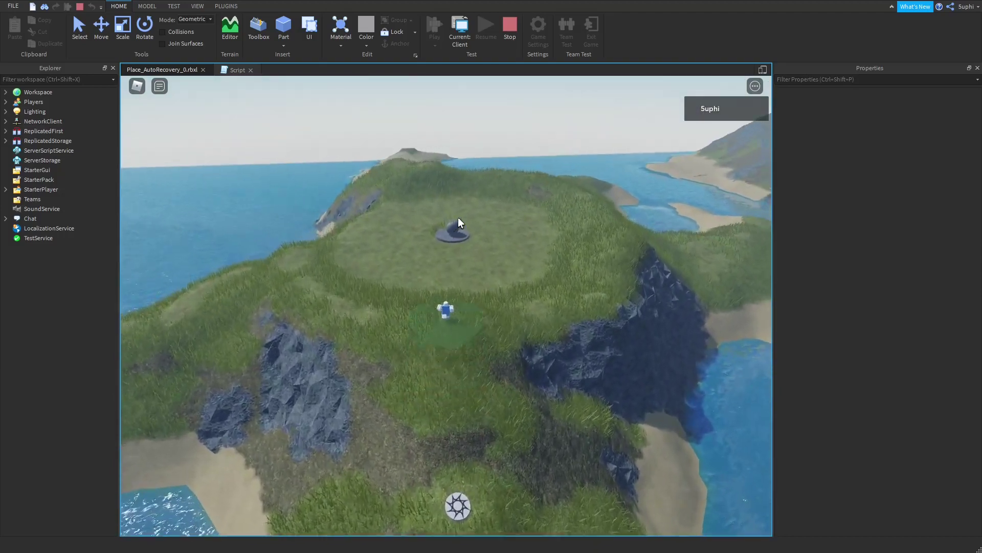
pyautogui.scroll(5, 458, 217)
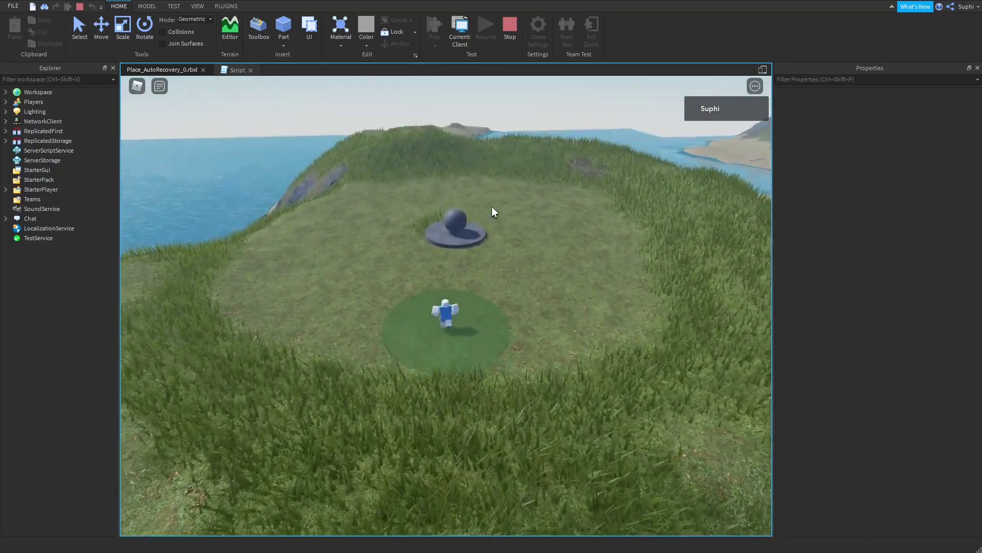
# Push the ball off its baseplate and walk the character back until the ball is outside the displayed region.
pyautogui.press('w')
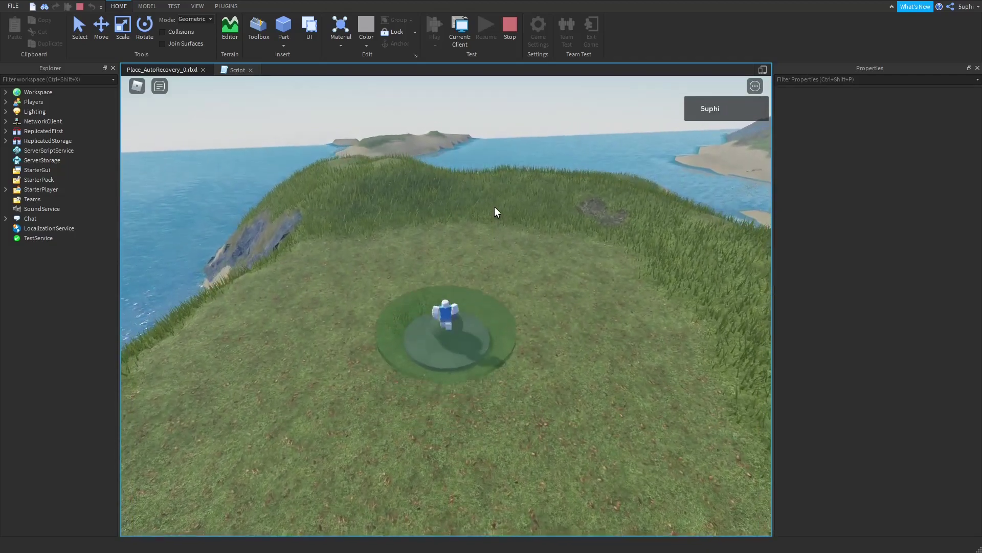
pyautogui.press('s')
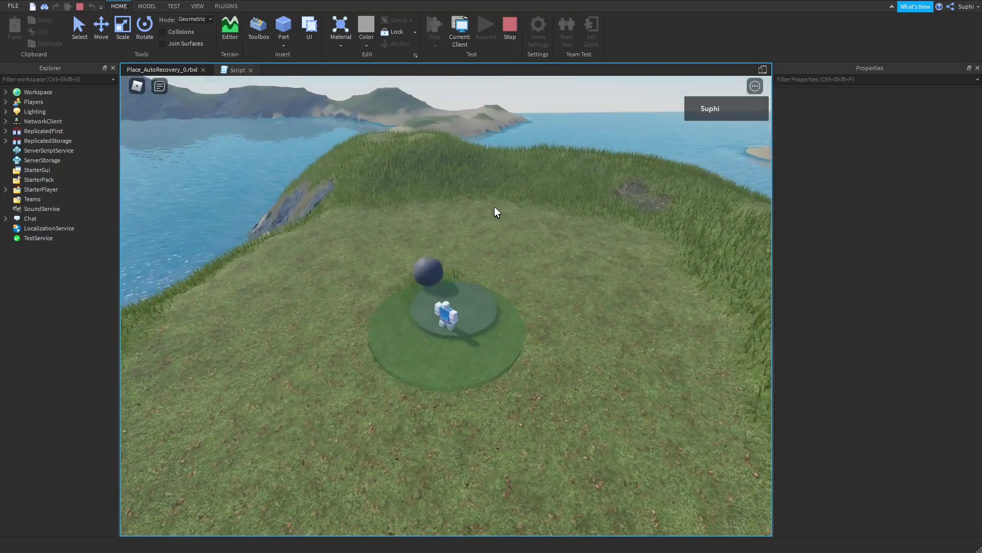
pyautogui.press('w')
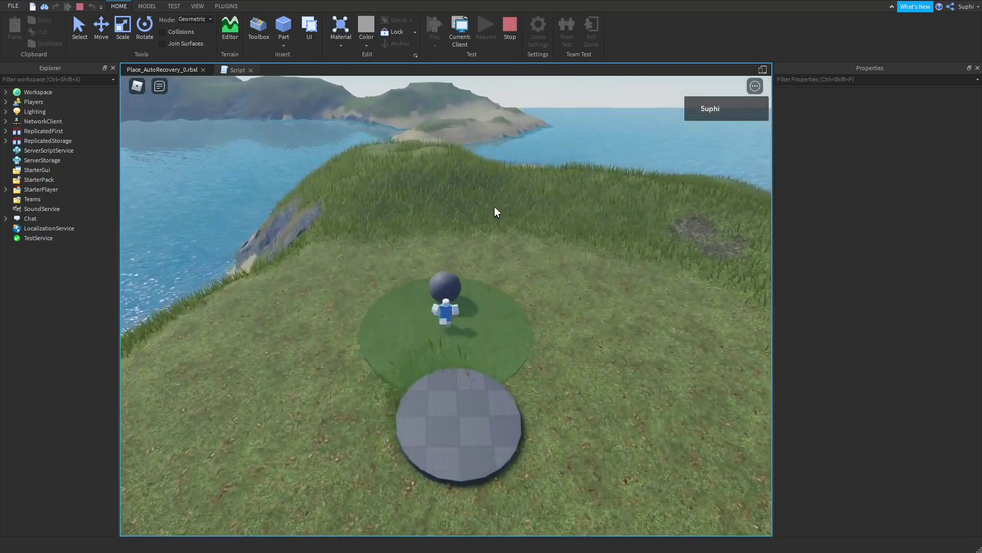
pyautogui.press('s')
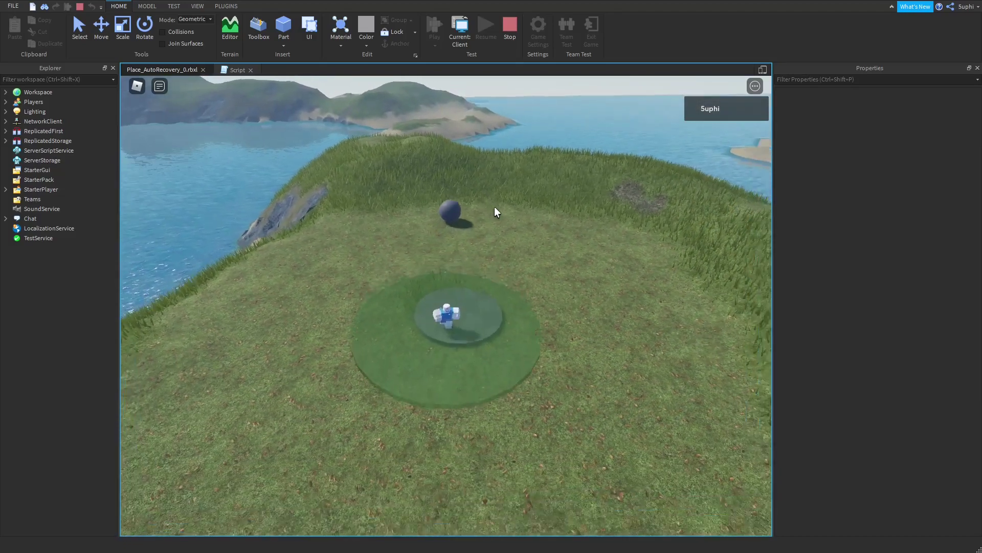
pyautogui.press('Right')
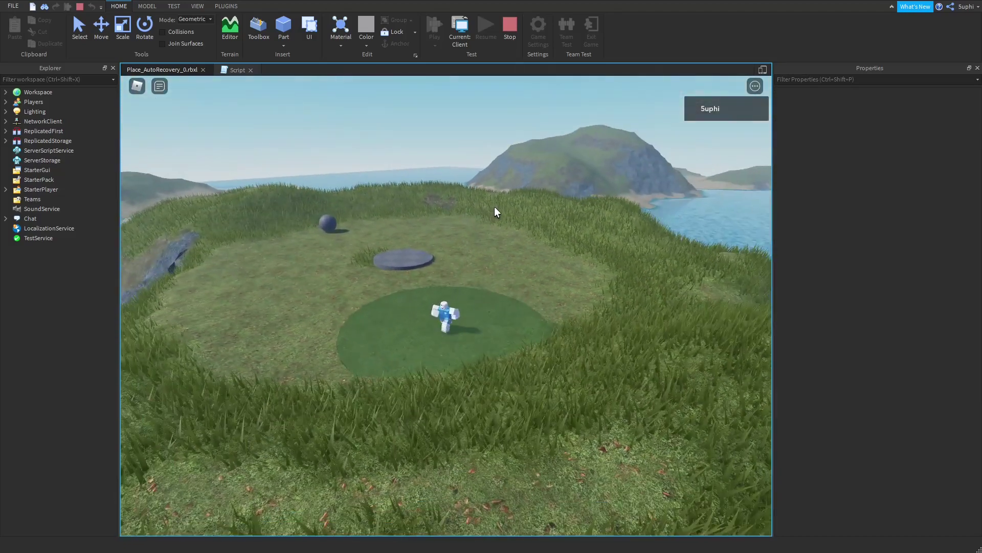
# Inspect the ball and character up close in the server view, and return to the client view.
pyautogui.click(458, 29)
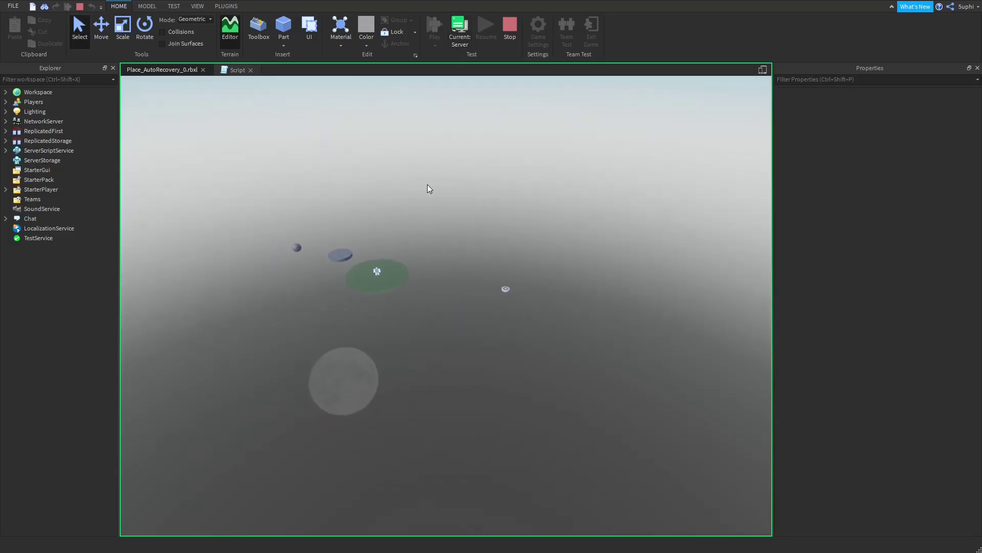
pyautogui.press('w')
pyautogui.press('a')
pyautogui.press('w')
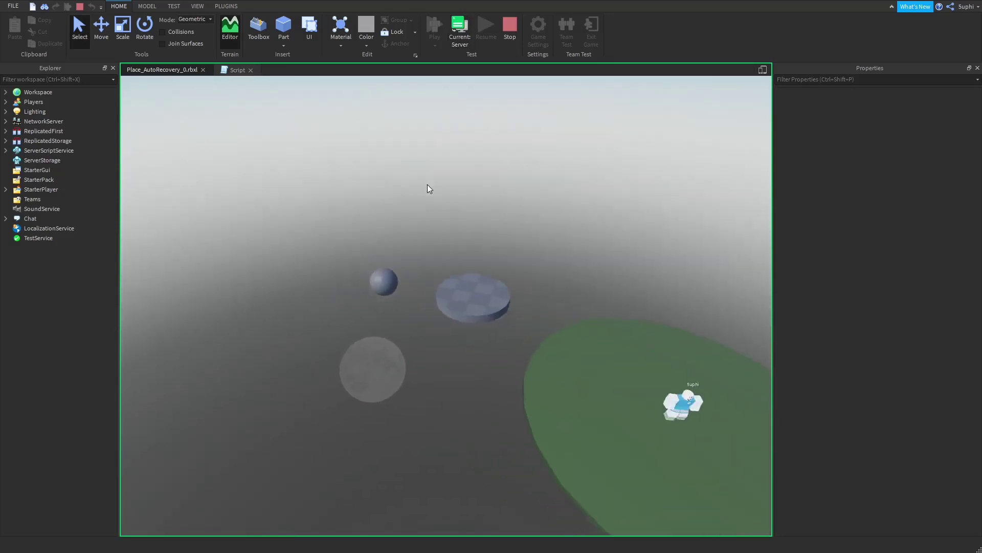
pyautogui.scroll(-5, 429, 189)
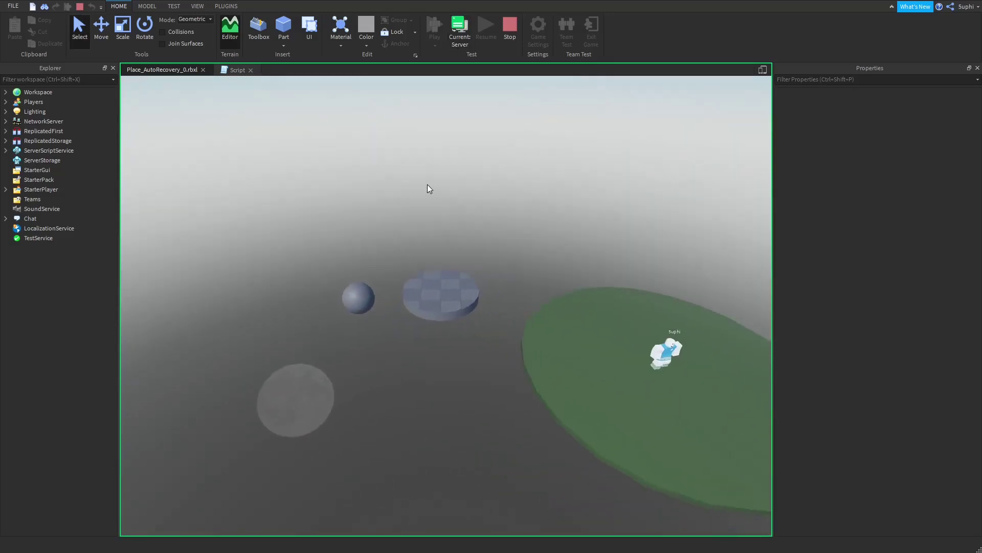
pyautogui.click(464, 31)
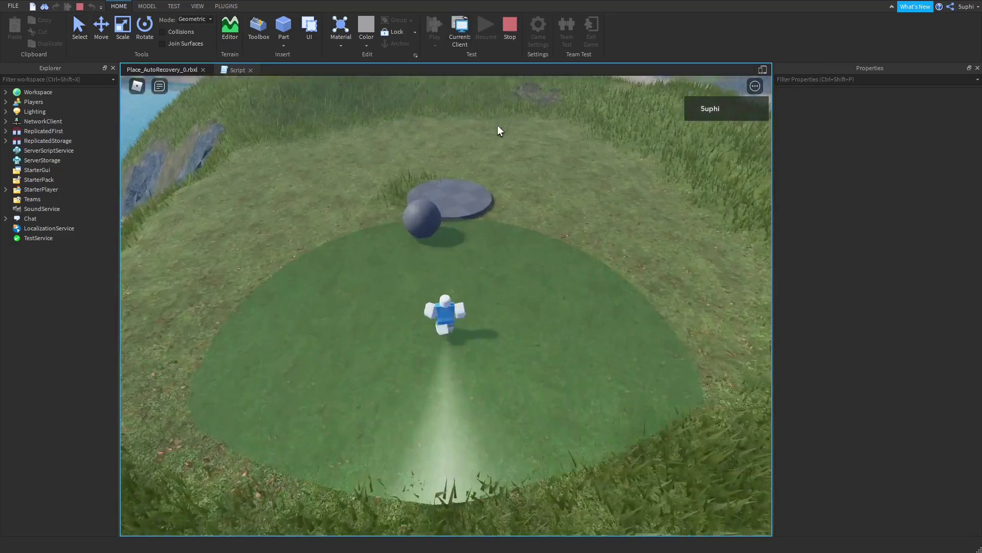
# Run the character to the ball, push it across the grass toward the shore, and end the playtest.
pyautogui.press('w')
pyautogui.moveTo(500, 122); pyautogui.dragTo(500, 122, button='right')
pyautogui.press('w')
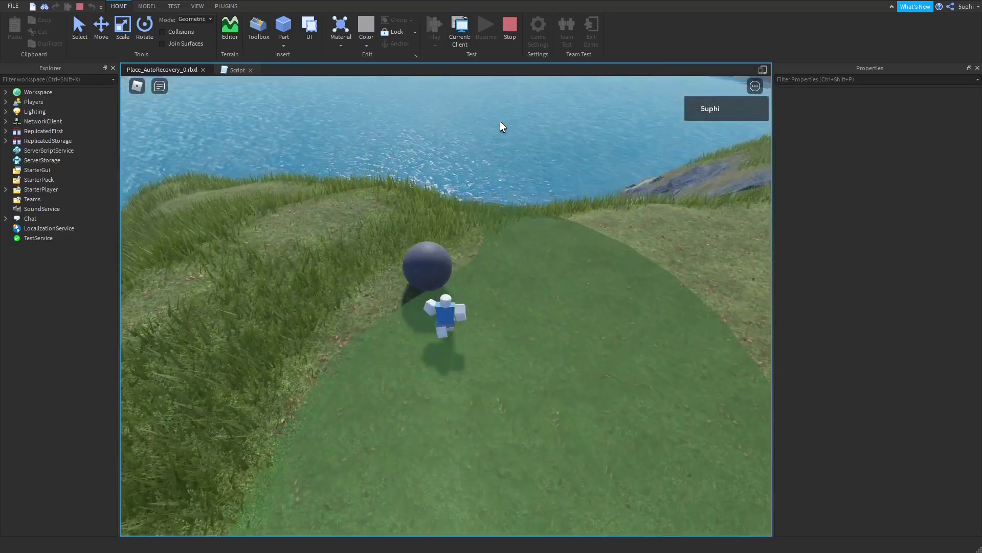
pyautogui.press('w')
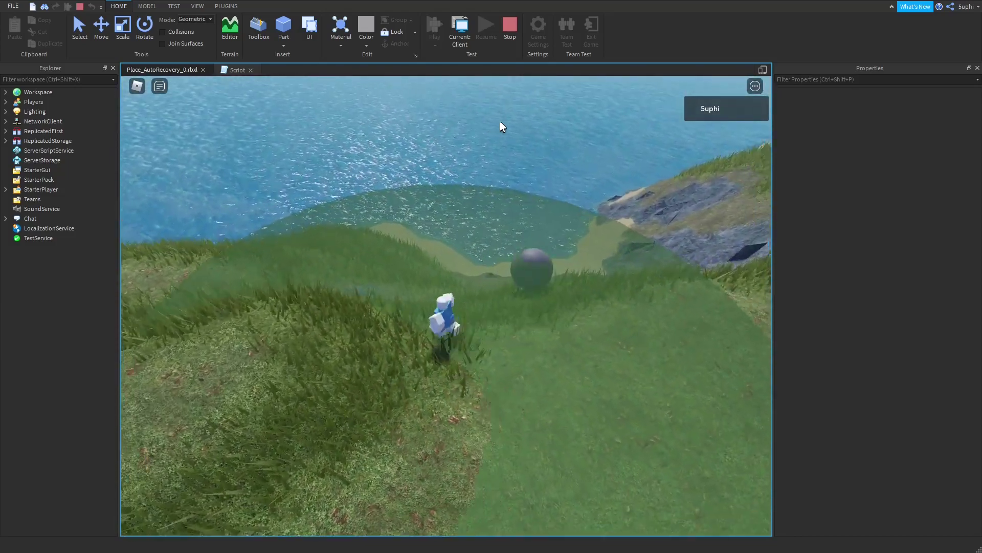
pyautogui.hotkey('shift', 'F5')
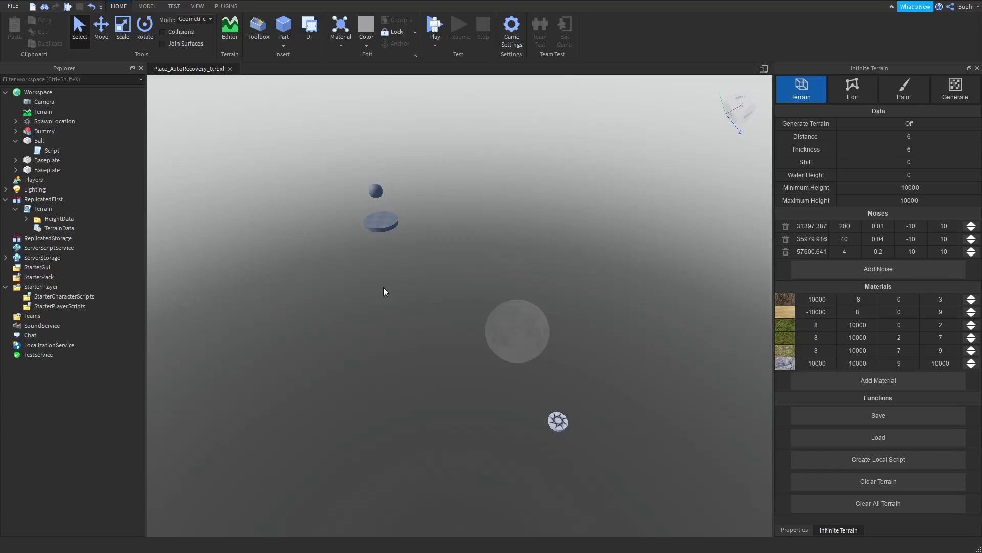
# Open the Ball's Script to review its SetNetworkOwner(nil) call, and close it again.
pyautogui.doubleClick(50, 152)
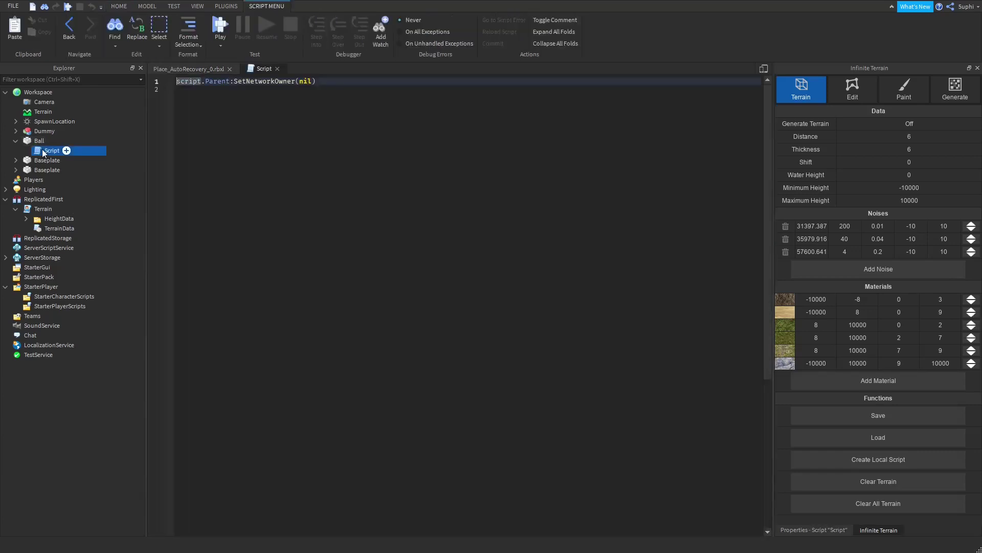
pyautogui.click(317, 95)
pyautogui.click(275, 68)
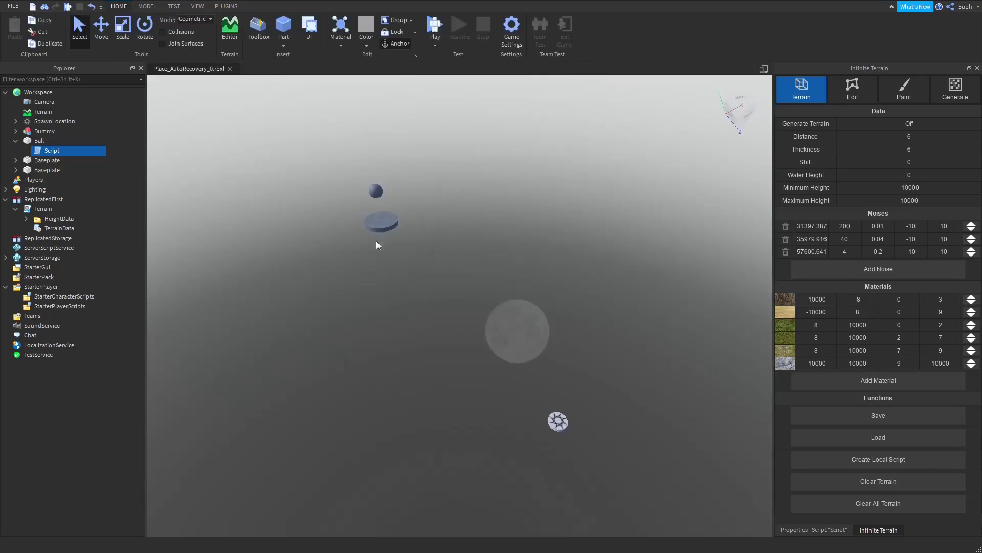
# Generate the infinite terrain in the editor around the ball and spawn, and switch generation off again.
pyautogui.moveTo(507, 273); pyautogui.dragTo(508, 272, button='right')
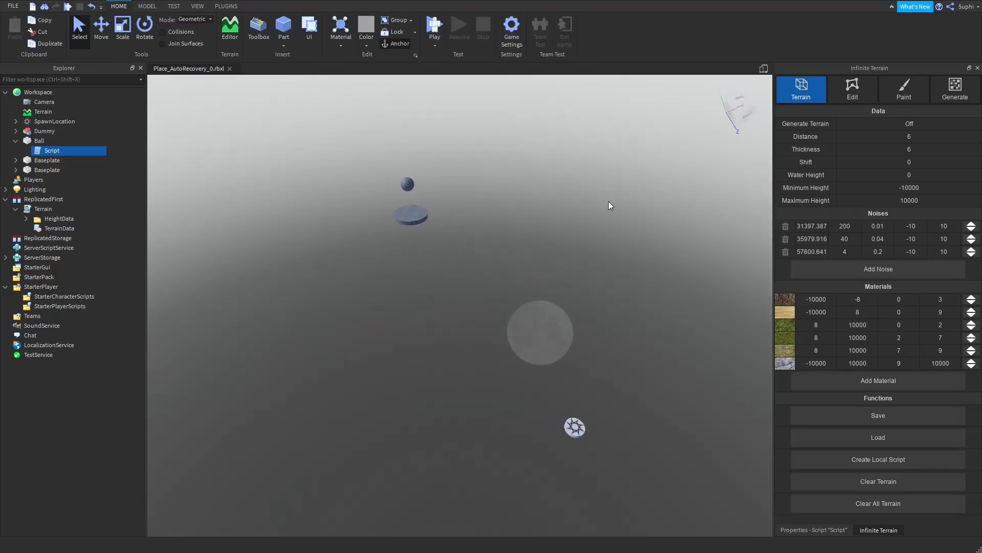
pyautogui.click(878, 123)
pyautogui.moveTo(561, 216); pyautogui.dragTo(623, 203, button='right')
pyautogui.press('s')
pyautogui.click(879, 124)
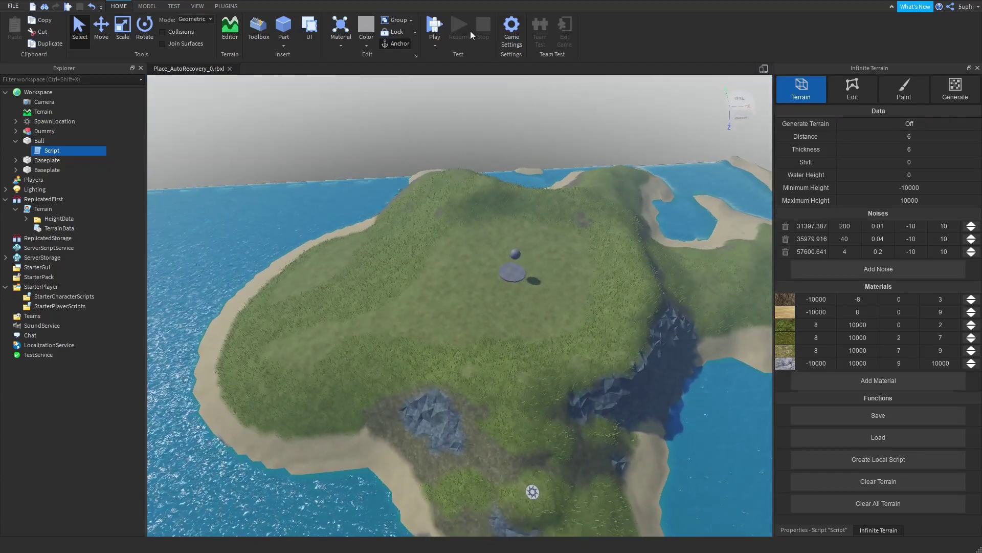
# Start a playtest with the server-owned ball, run the character from the spawn, and push the ball off its baseplate.
pyautogui.click(434, 25)
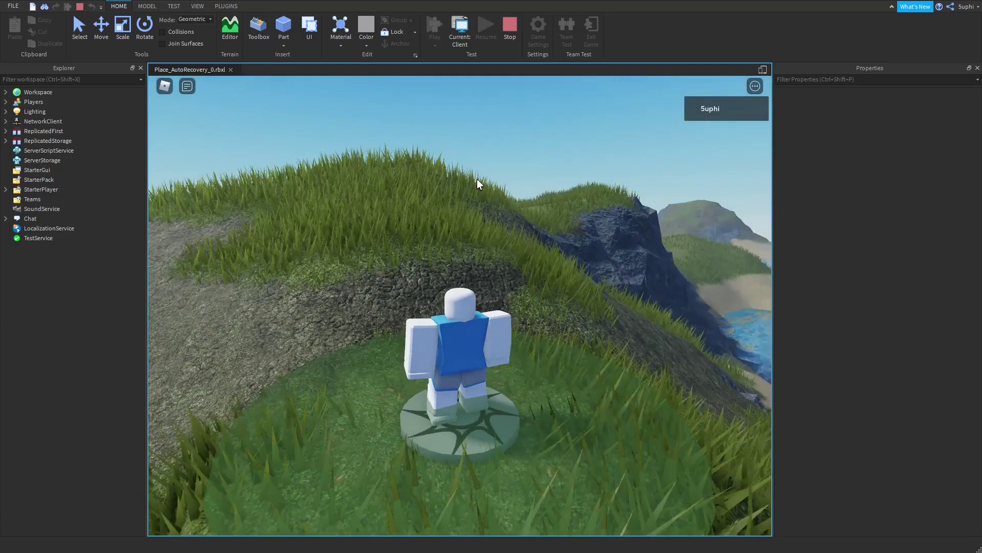
pyautogui.press('w')
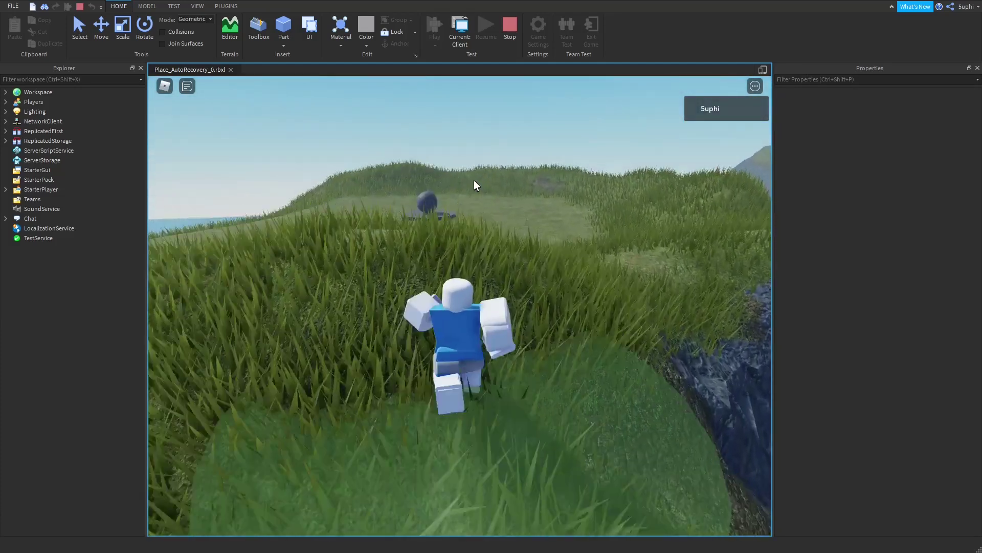
pyautogui.press('w')
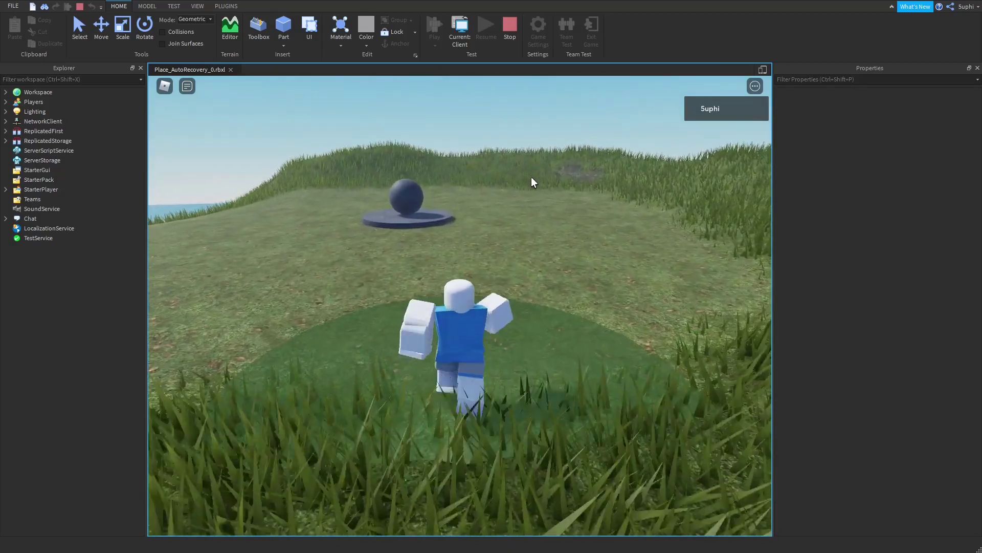
pyautogui.press('w')
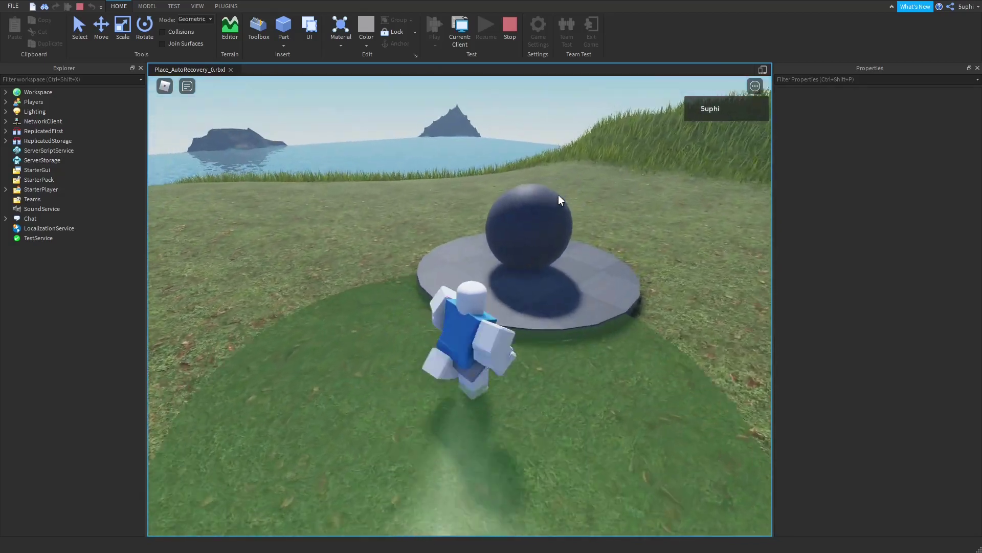
pyautogui.press('s')
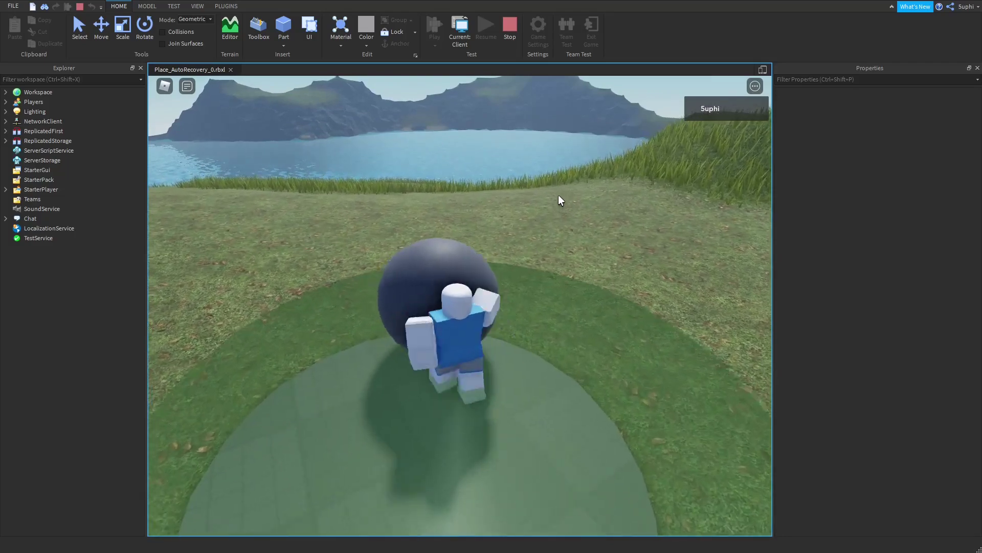
# Walk the character away from the ball, check the scene in the server view, and stop the playtest.
pyautogui.press('s')
pyautogui.scroll(-10, 558, 194)
pyautogui.moveTo(558, 195); pyautogui.dragTo(557, 194, button='right')
pyautogui.press('a')
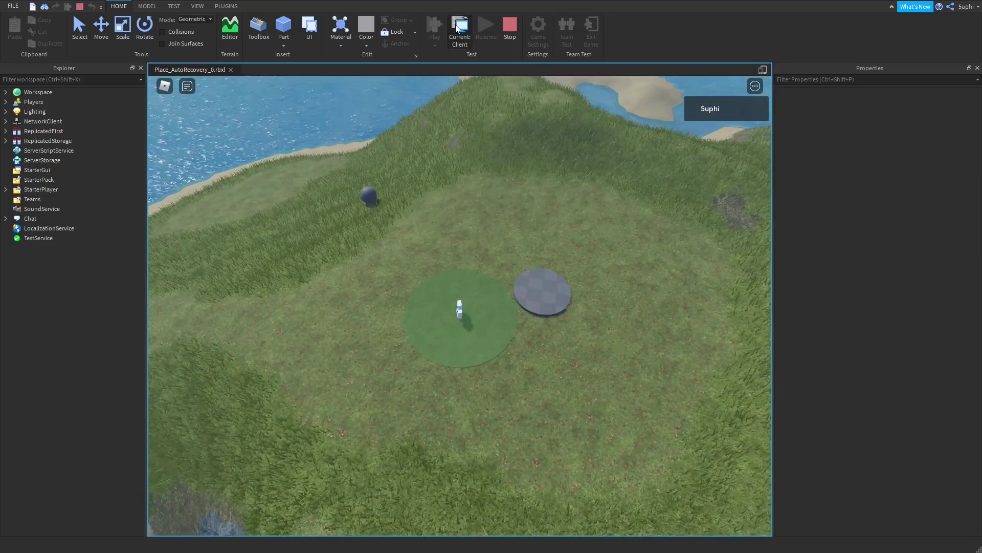
pyautogui.click(458, 30)
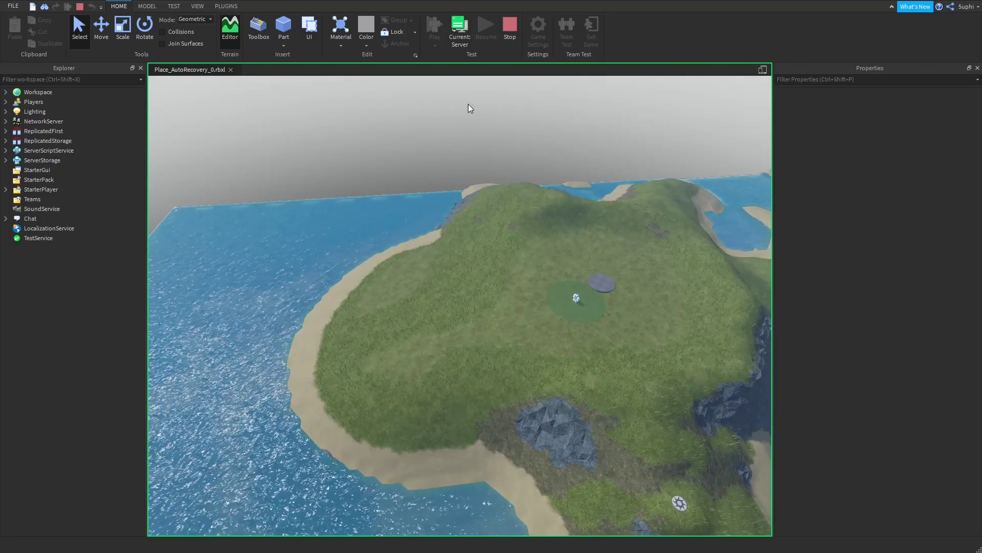
pyautogui.hotkey('shift', 'F5')
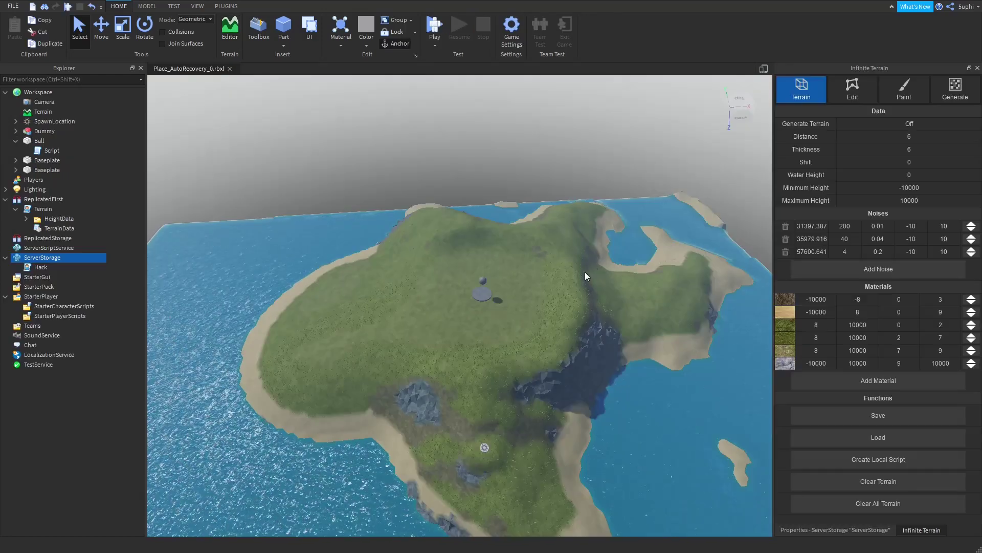
# Clear all terrain and paint generate areas around the ball and along the island's grassy side and beach.
pyautogui.moveTo(584, 272); pyautogui.dragTo(584, 272, button='right')
pyautogui.click(947, 96)
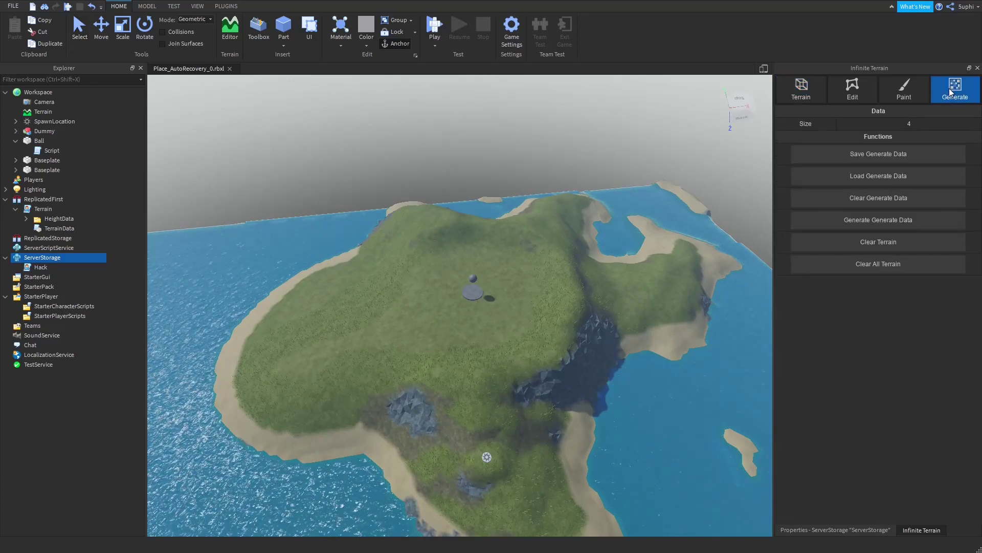
pyautogui.click(873, 267)
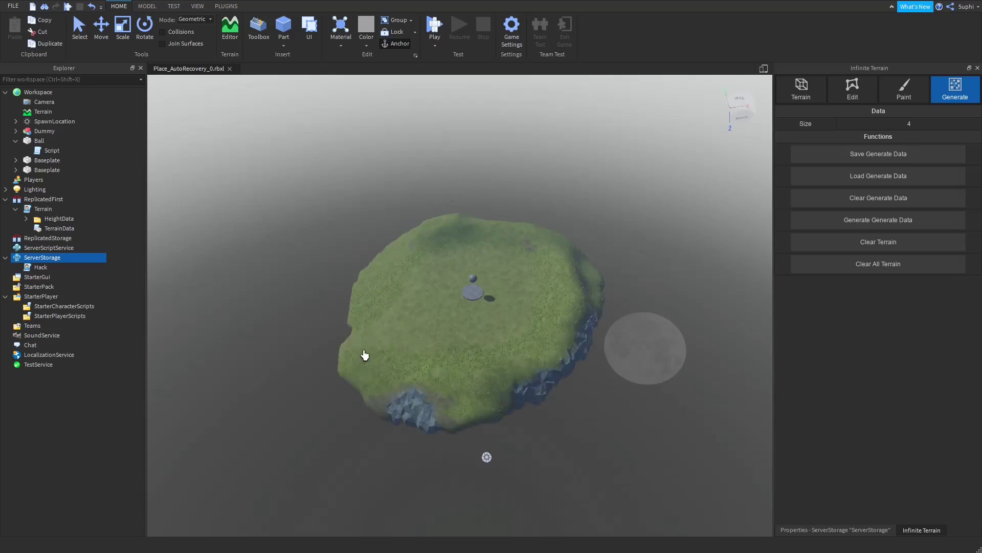
pyautogui.moveTo(307, 317); pyautogui.dragTo(355, 390)
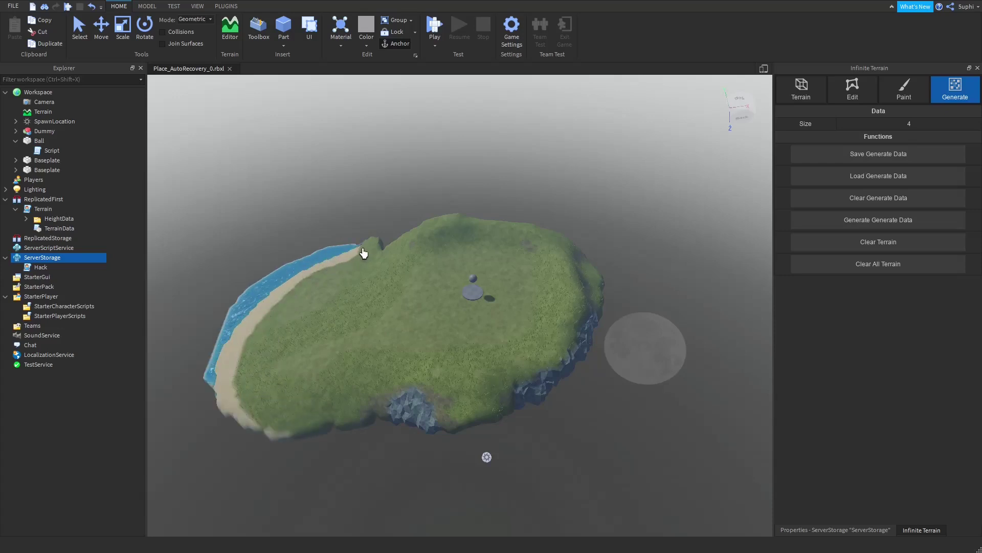
pyautogui.moveTo(211, 396)
pyautogui.mouseDown()
pyautogui.moveTo(263, 438)
pyautogui.moveTo(336, 441)
pyautogui.mouseUp()
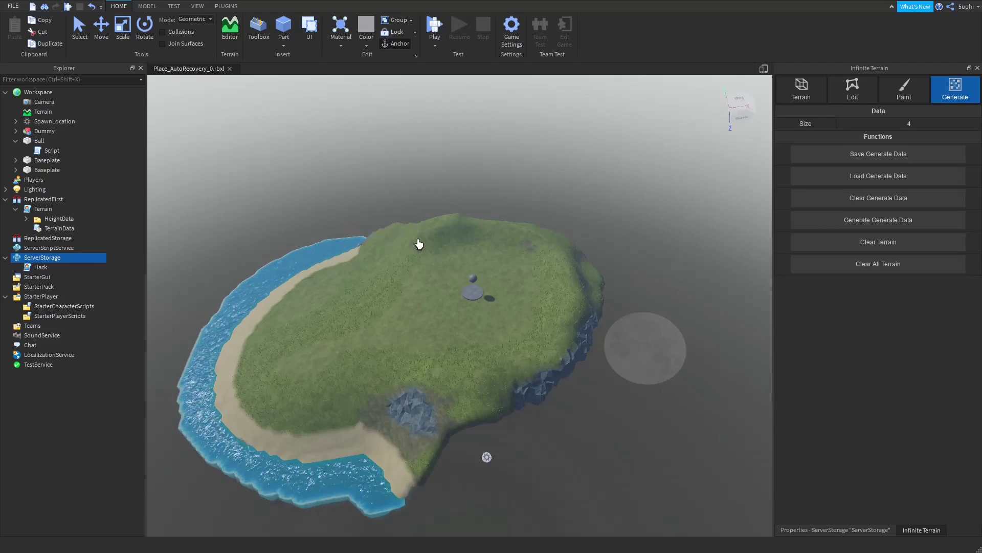
# Delete the baseplate beneath the ball.
pyautogui.press('a')
pyautogui.moveTo(418, 393); pyautogui.dragTo(424, 378, button='right')
pyautogui.press('w')
pyautogui.press('s')
pyautogui.press('d')
pyautogui.press('d')
pyautogui.click(41, 163)
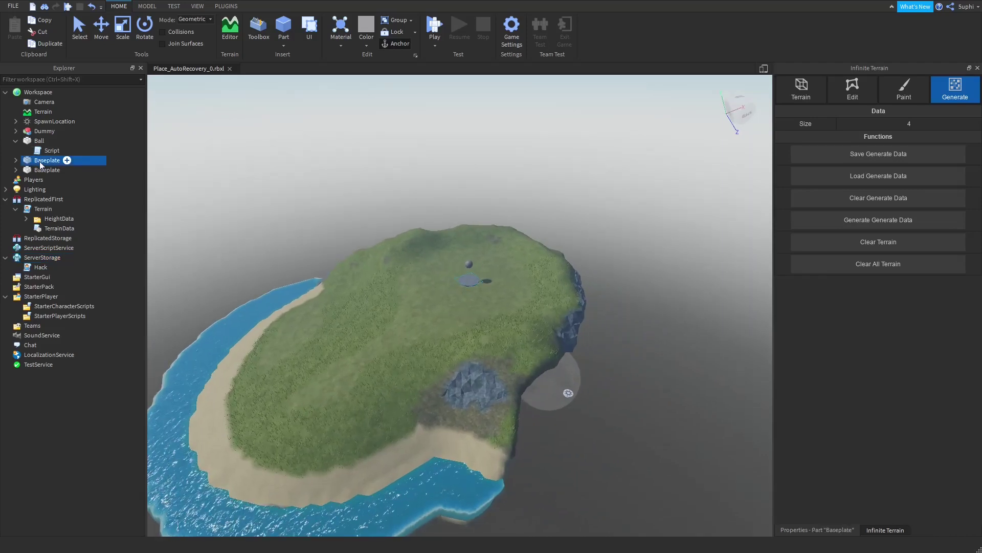
pyautogui.press('Delete')
# Delete the remaining baseplate beneath the Dummy.
pyautogui.moveTo(431, 275); pyautogui.dragTo(434, 275, button='right')
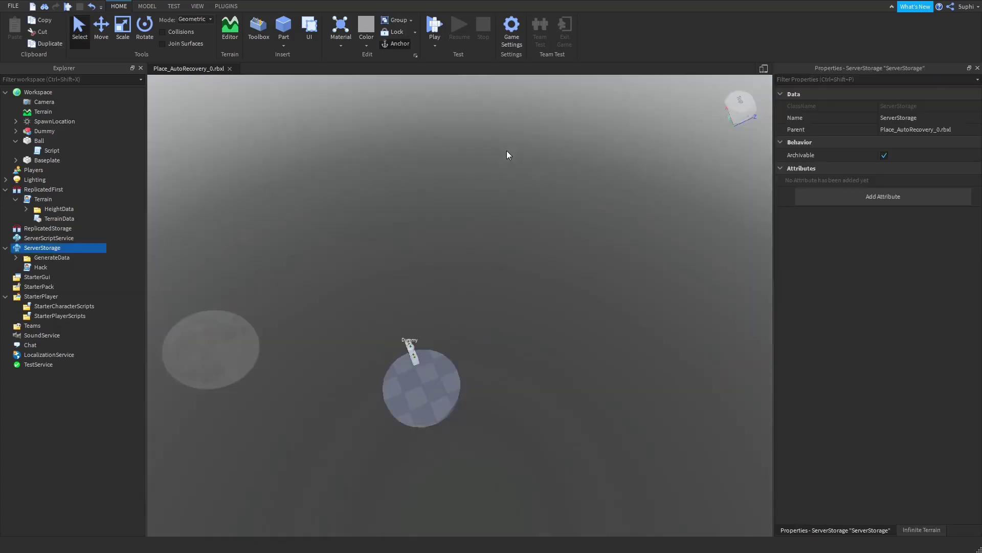
pyautogui.moveTo(508, 154); pyautogui.dragTo(509, 153, button='right')
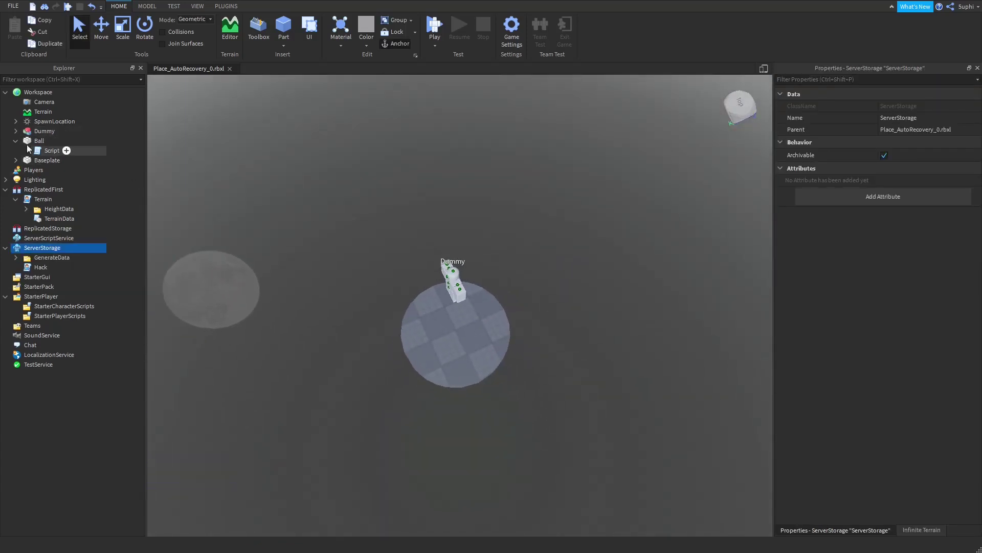
pyautogui.press('Delete')
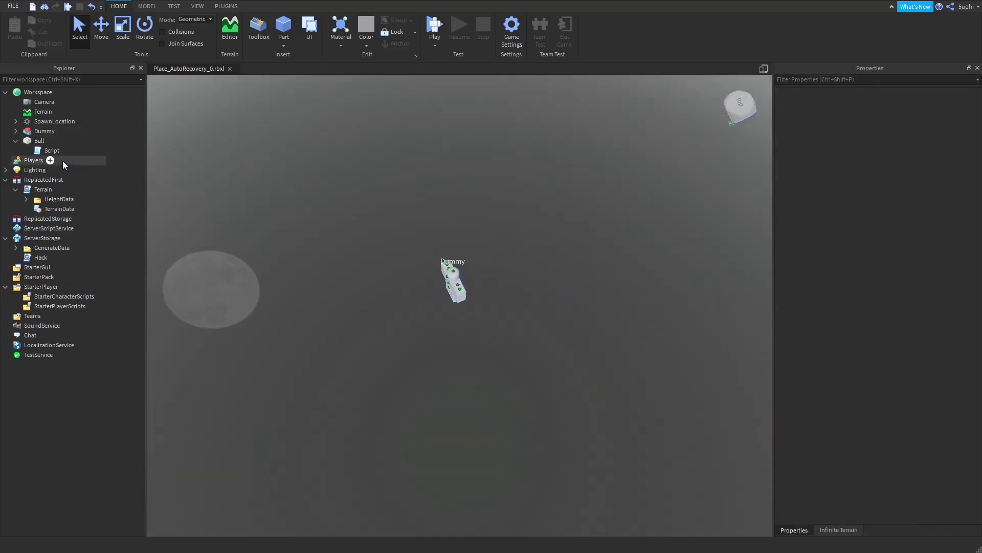
# Save the painted areas as generate data with the Infinite Terrain plugin.
pyautogui.click(837, 529)
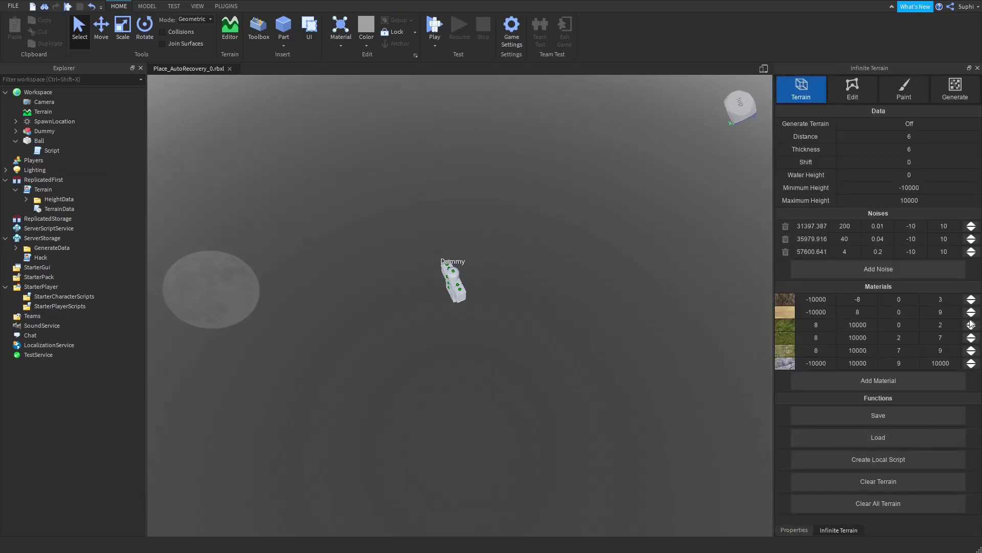
pyautogui.click(947, 95)
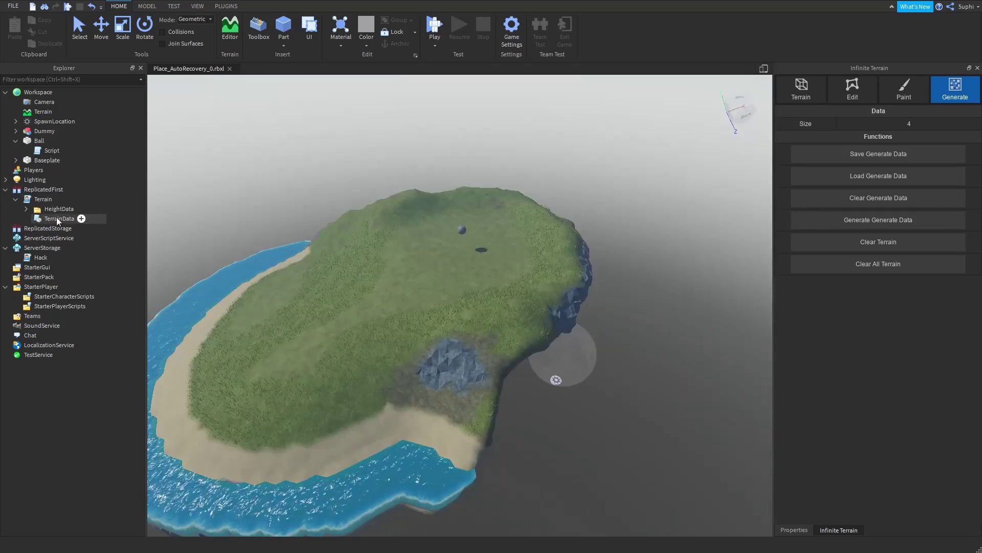
pyautogui.click(870, 153)
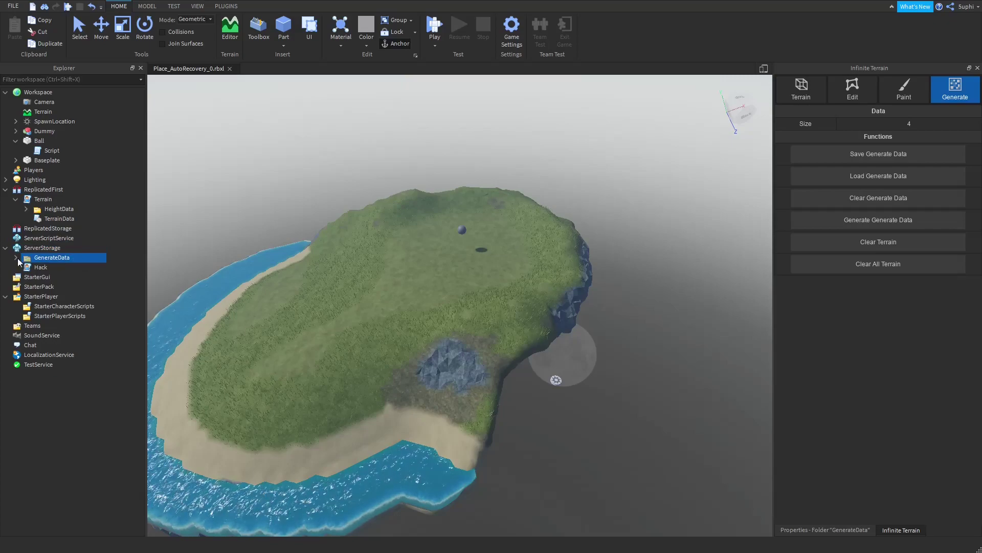
# Expand the GenerateData folder and examine the contents of its -1,-1 module.
pyautogui.doubleClick(58, 259)
pyautogui.doubleClick(51, 267)
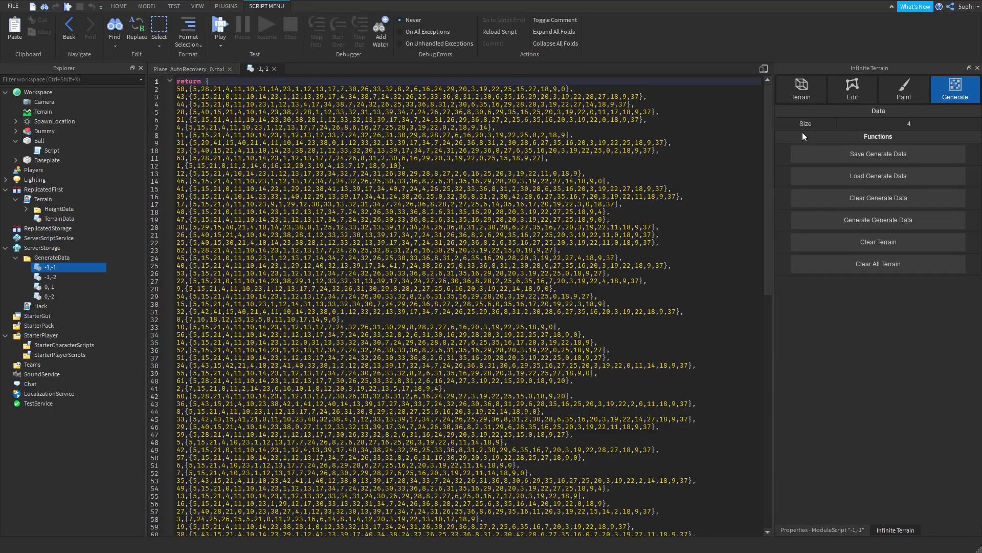
pyautogui.moveTo(766, 145); pyautogui.dragTo(737, 123)
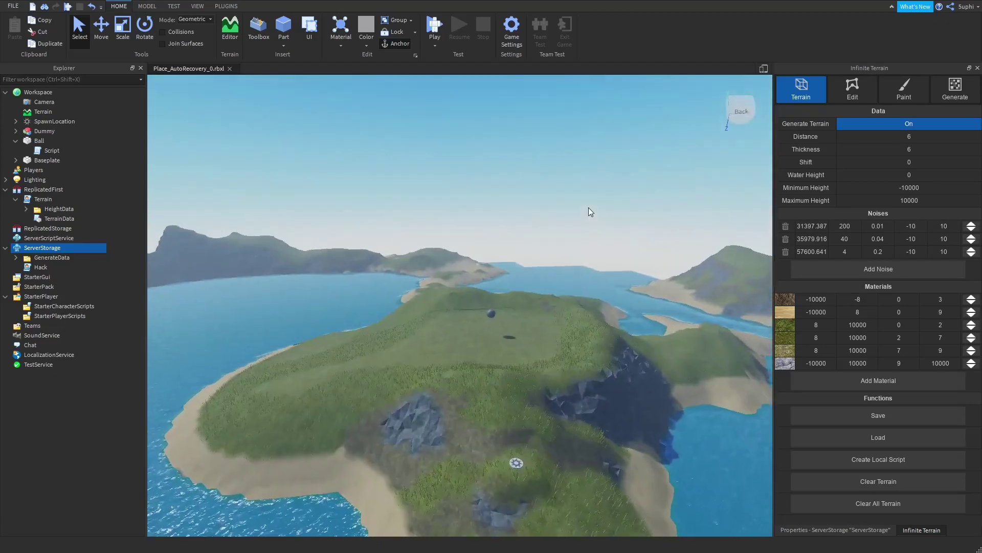
# Clear all terrain and regenerate only the areas stored in the generate data.
pyautogui.moveTo(589, 207); pyautogui.dragTo(589, 207, button='right')
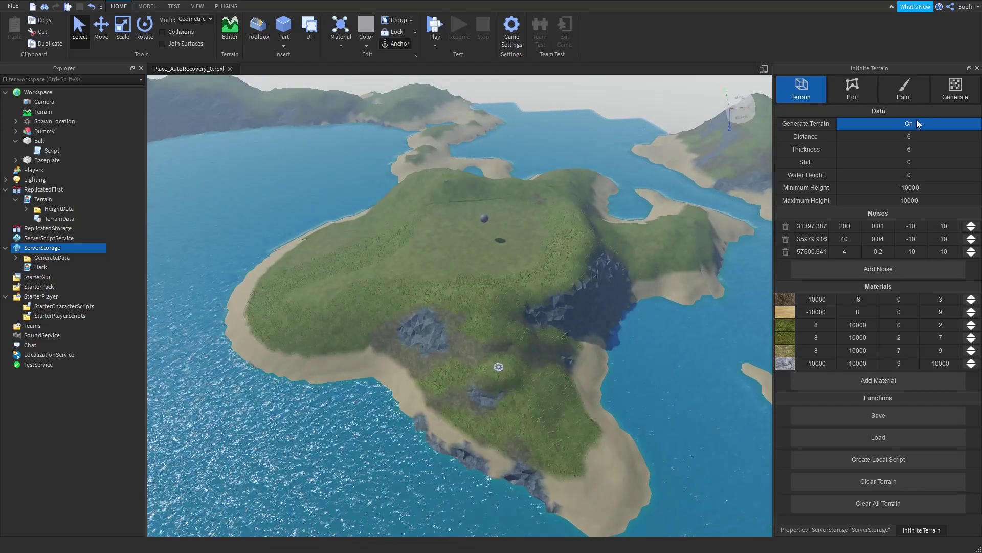
pyautogui.click(954, 90)
pyautogui.click(875, 263)
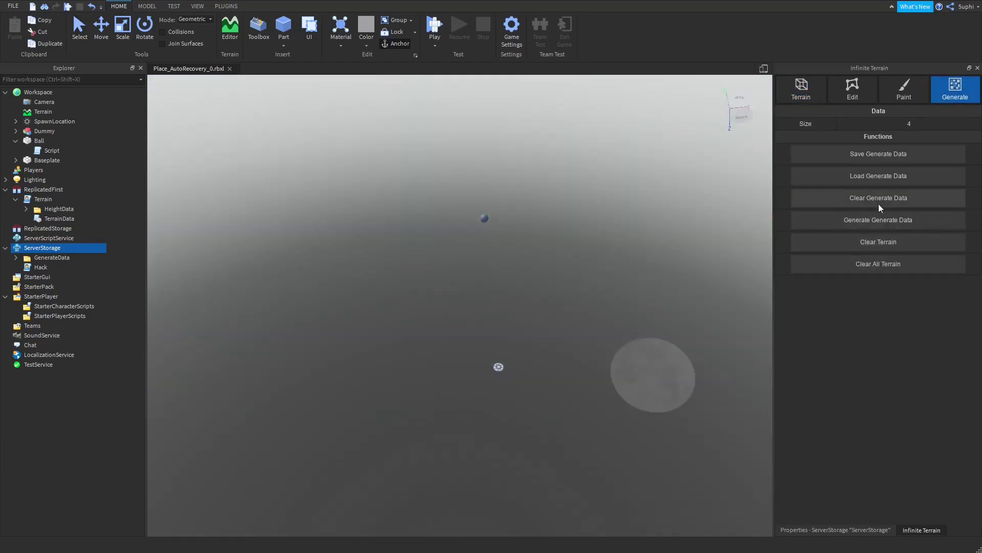
pyautogui.click(891, 221)
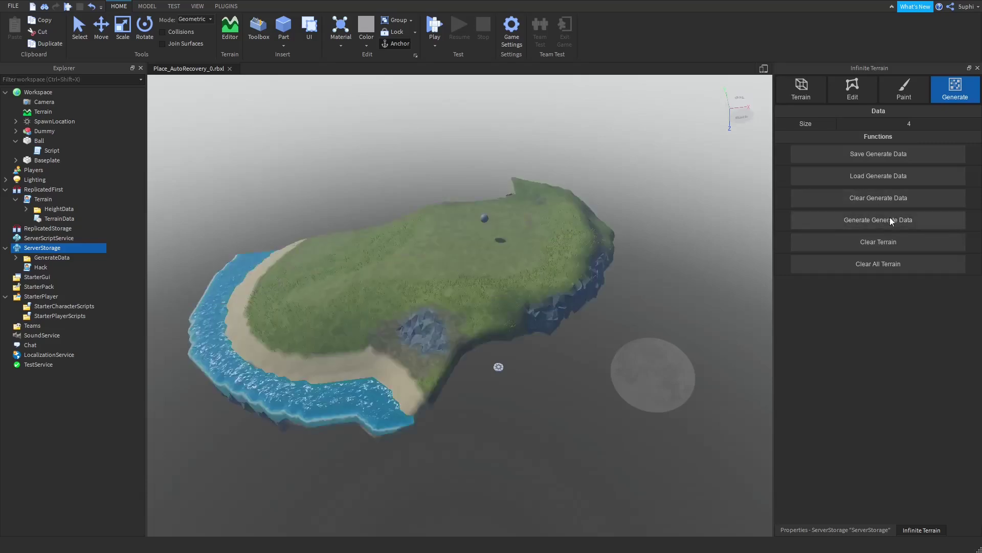
# Start a playtest and run the character from the spawn toward the ball with the camera zoomed far out.
pyautogui.click(435, 25)
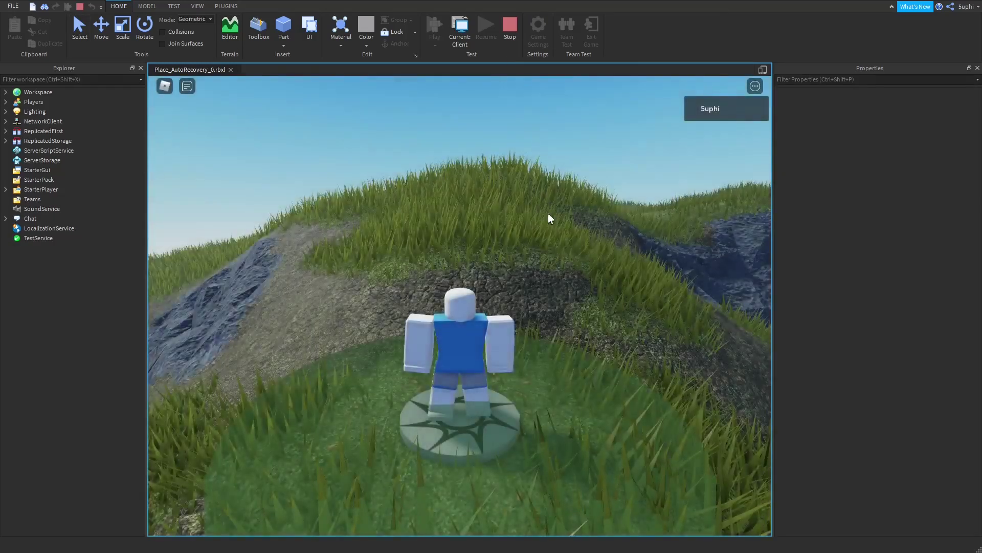
pyautogui.scroll(-5, 538, 222)
pyautogui.press('w')
pyautogui.scroll(-4, 524, 234)
pyautogui.moveTo(524, 234); pyautogui.dragTo(524, 233, button='right')
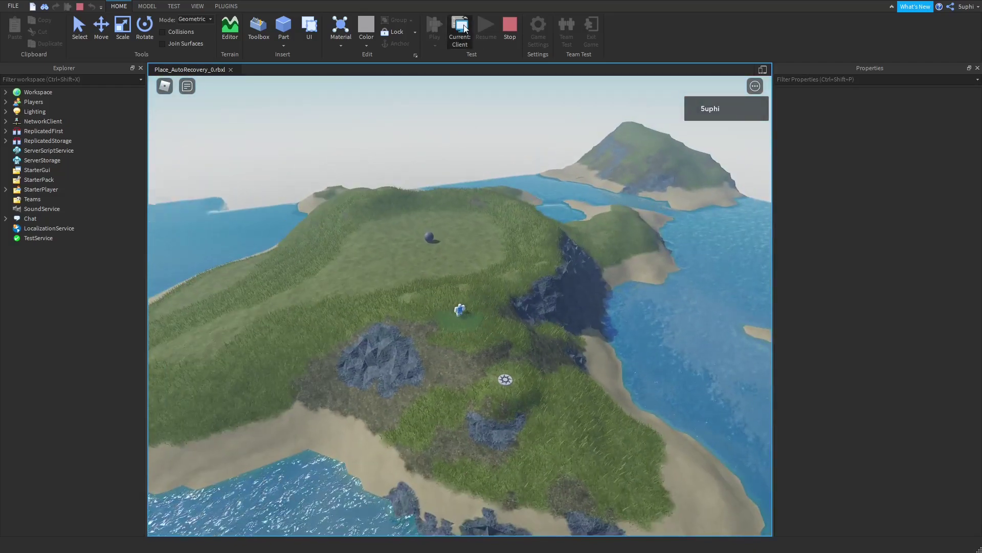
# Inspect the extent of the terrain around the ball in the server view, and return to the client view.
pyautogui.click(465, 28)
pyautogui.moveTo(482, 152); pyautogui.dragTo(482, 152, button='right')
pyautogui.press('s')
pyautogui.press('w')
pyautogui.press('s')
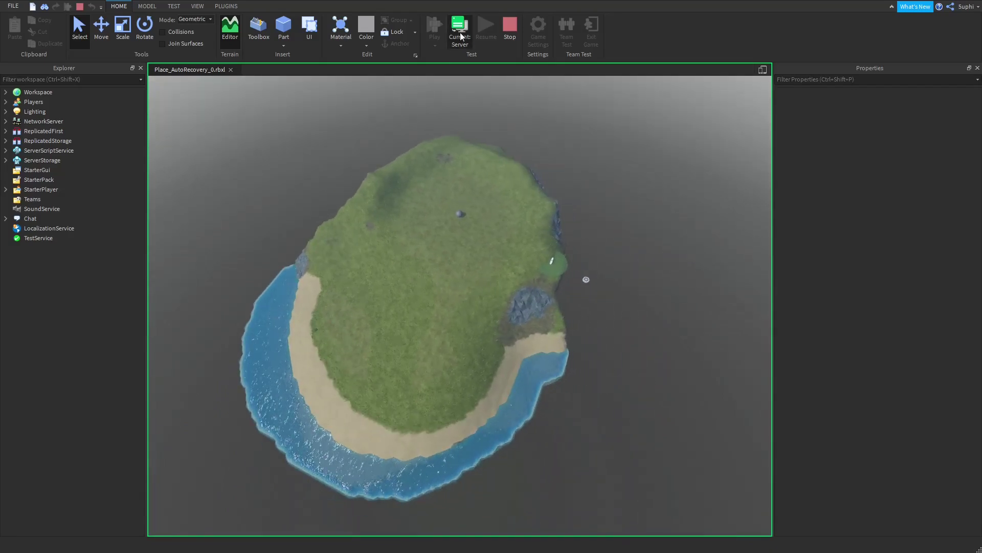
pyautogui.click(461, 34)
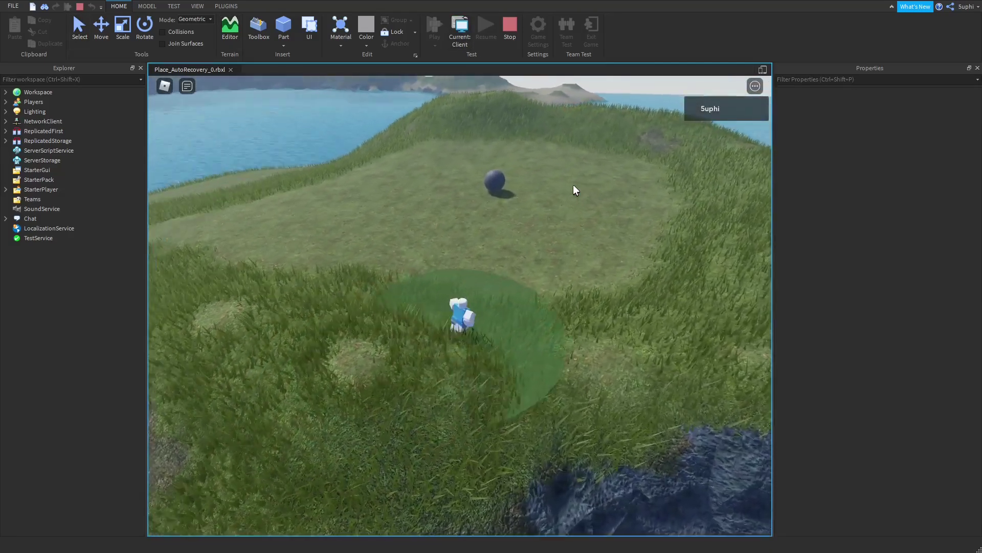
# Move the character over the island and swim across the water to the Dummy's shore.
pyautogui.moveTo(573, 185); pyautogui.dragTo(573, 186, button='right')
pyautogui.press('w')
pyautogui.press('s')
pyautogui.press('a')
pyautogui.press('w')
pyautogui.press('a')
pyautogui.press('d')
pyautogui.press('w')
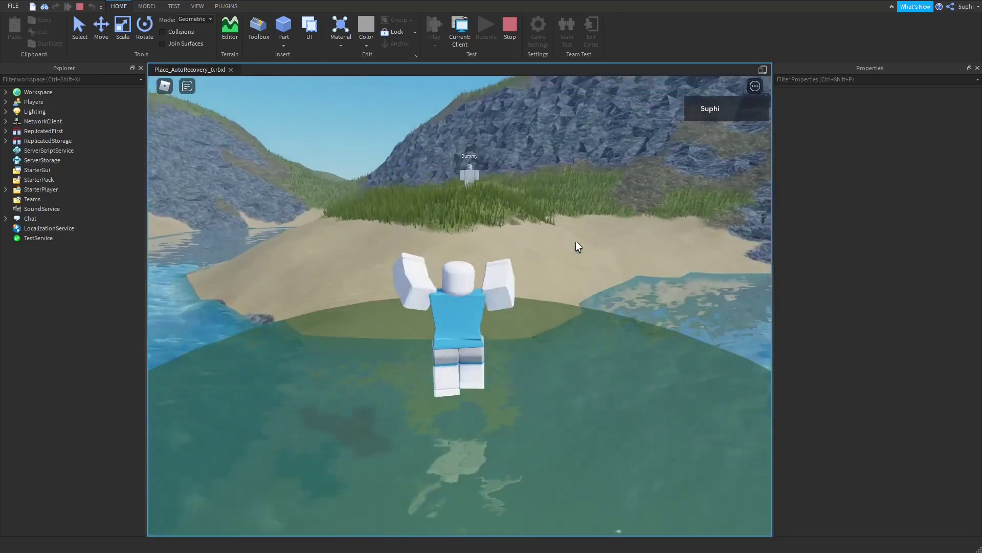
pyautogui.press('w')
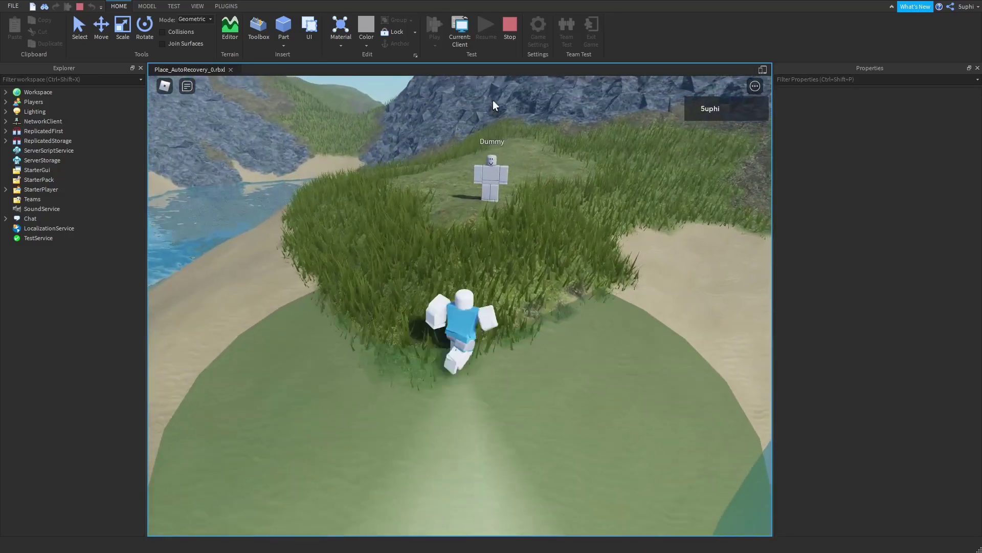
# Switch to the server view and inspect the terrain patch around the Dummy and the character.
pyautogui.click(460, 26)
pyautogui.moveTo(472, 241); pyautogui.dragTo(466, 241, button='right')
pyautogui.press('w')
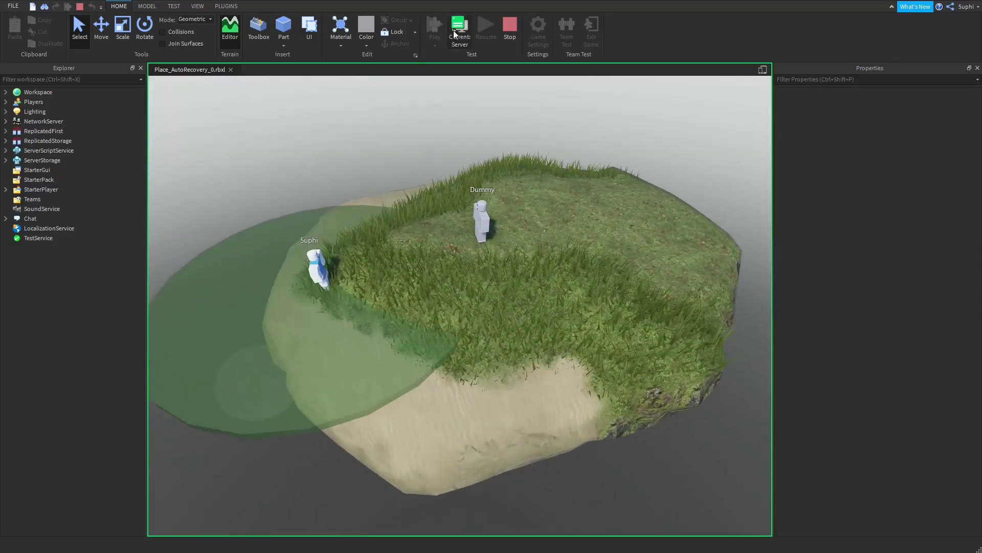